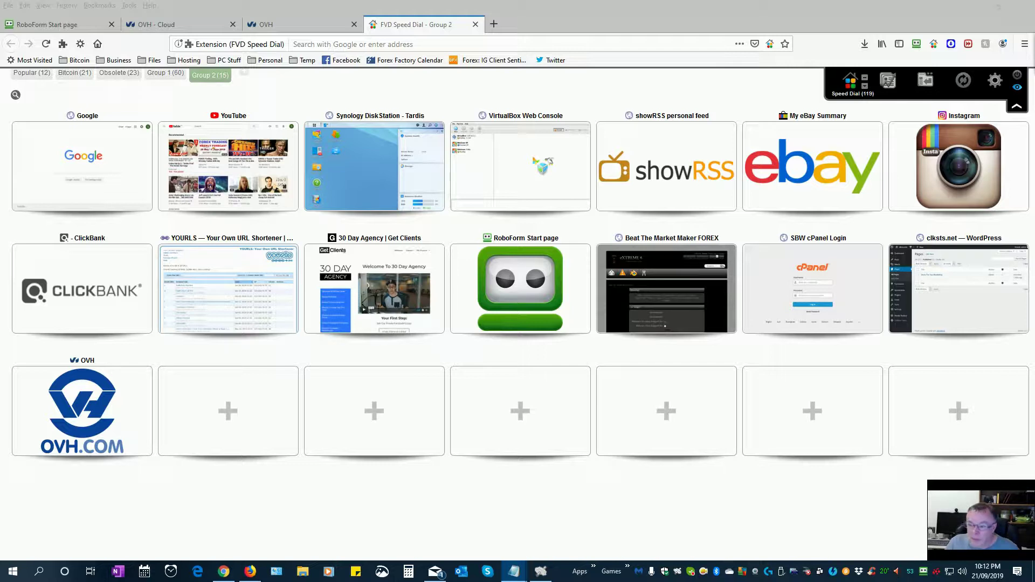
Open the MailWizz frontend at sbw-gold.com/mw/frontend in the browser.
left_click(410, 47)
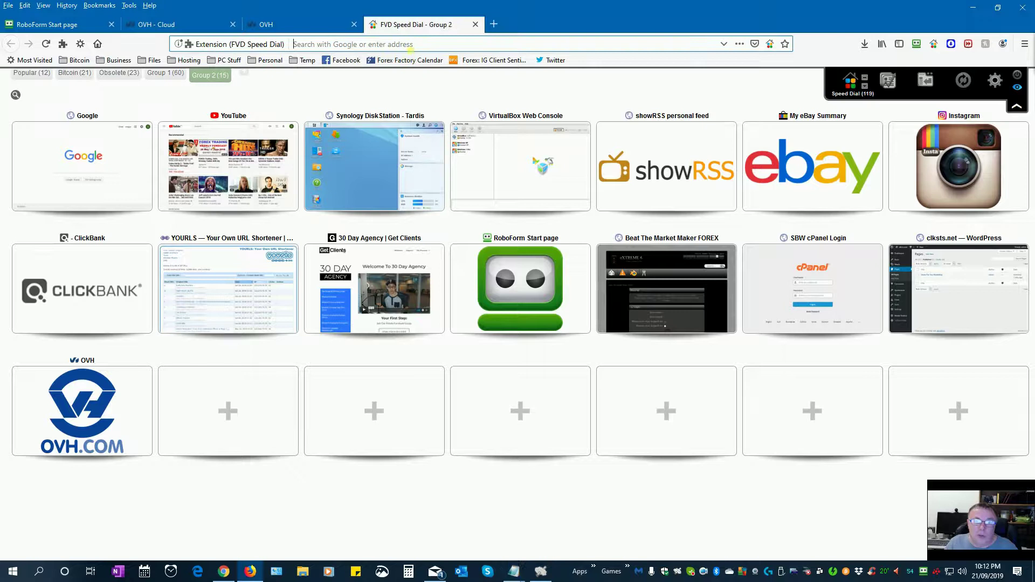
type("http://sbw-gold.com/mw/frontend")
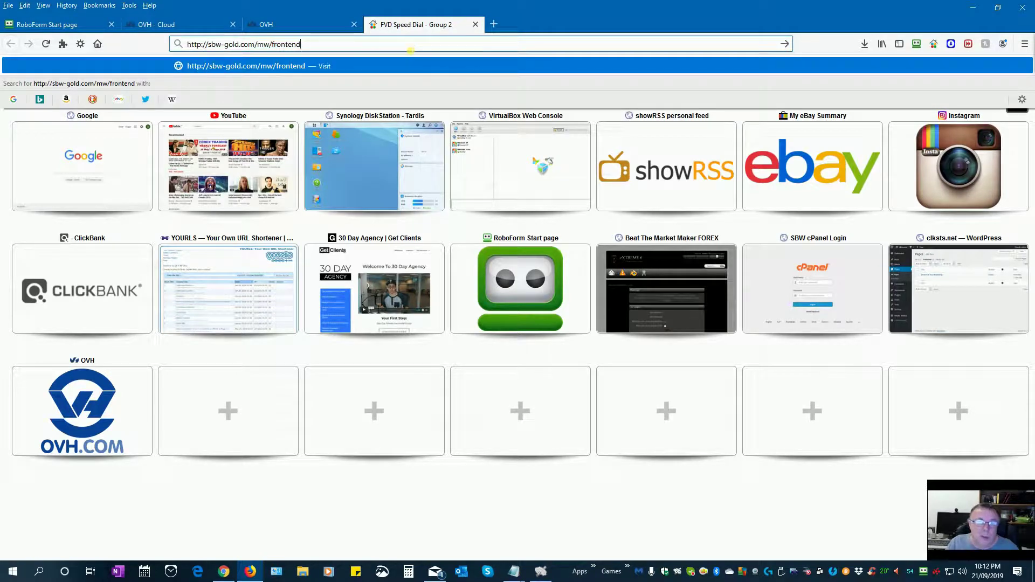
key("Return")
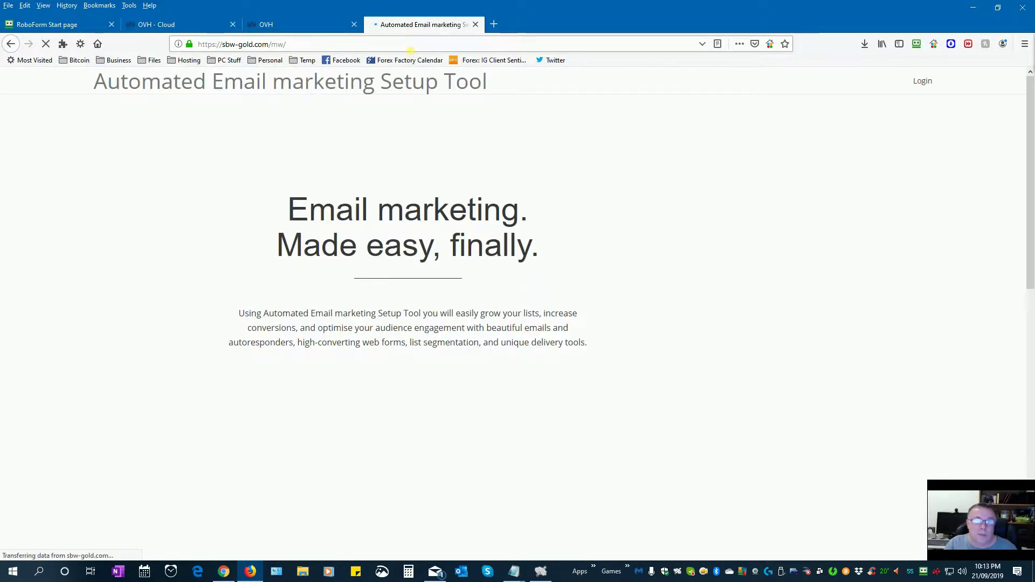
Sign in with the saved account email and the RoboForm-stored password.
left_click(921, 82)
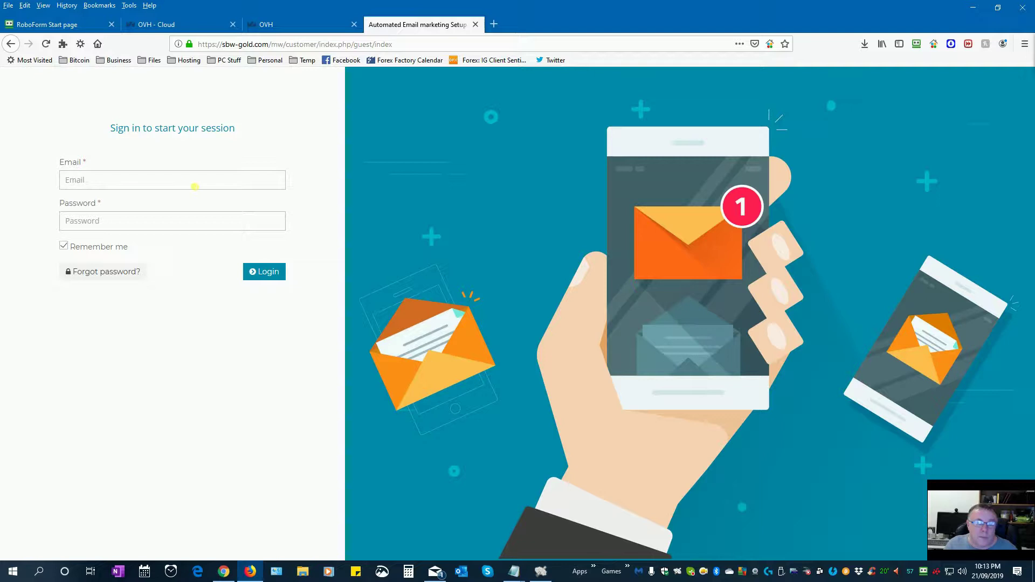
left_click(195, 186)
left_click(172, 197)
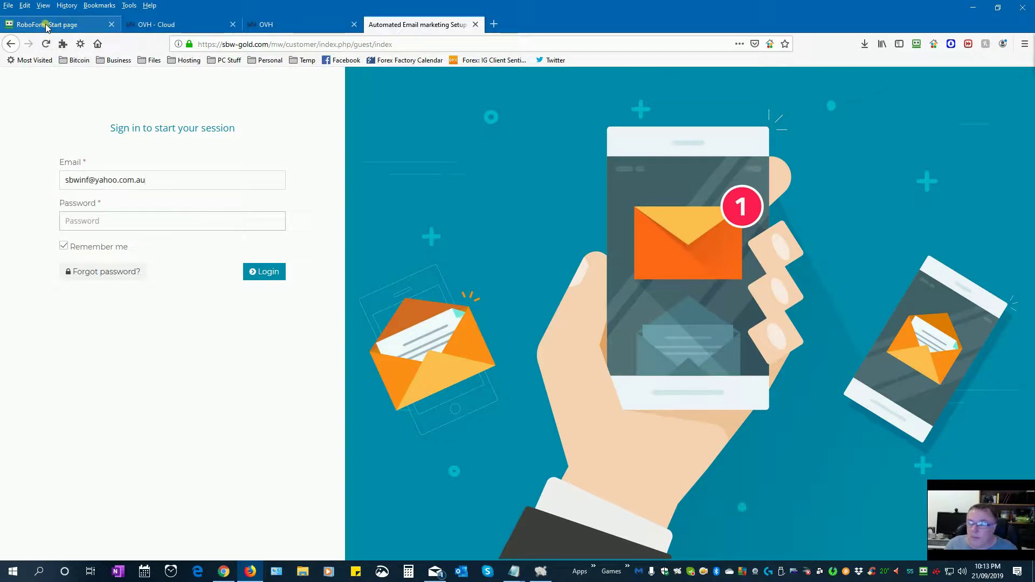
left_click(916, 44)
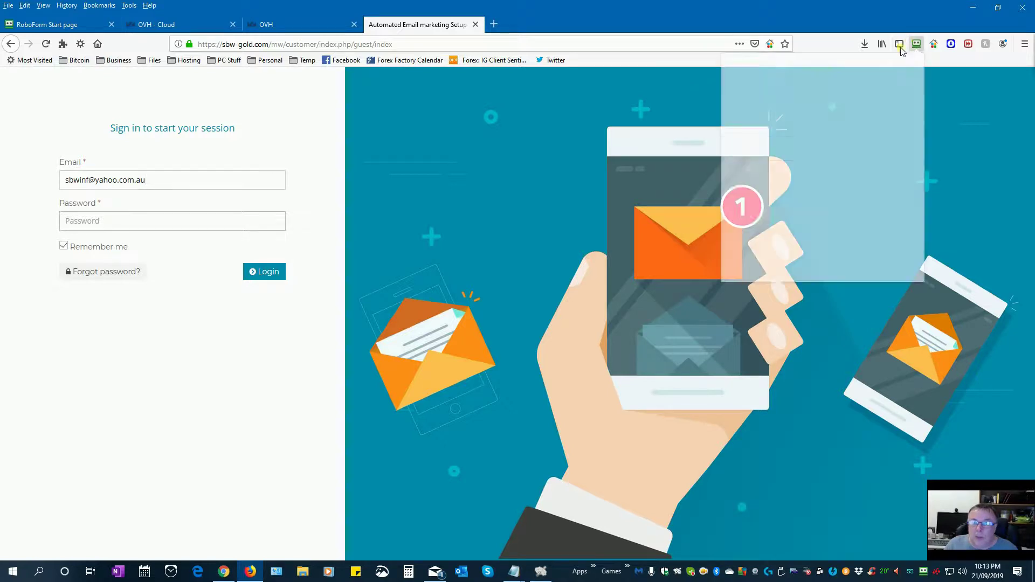
left_click(793, 153)
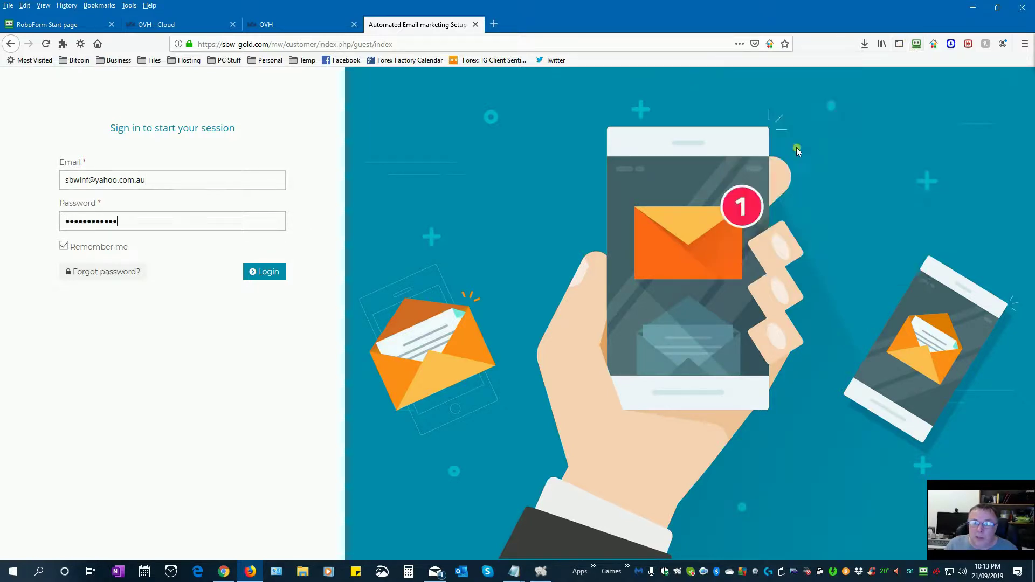
left_click(264, 272)
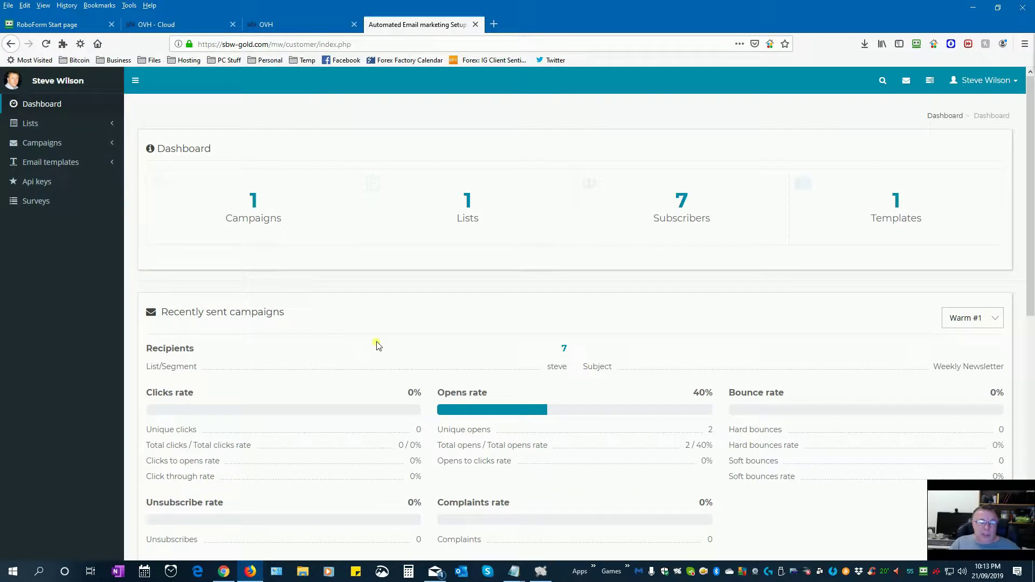
Open the steve list's 7 subscribers and select the mail-tester test address.
left_click(467, 201)
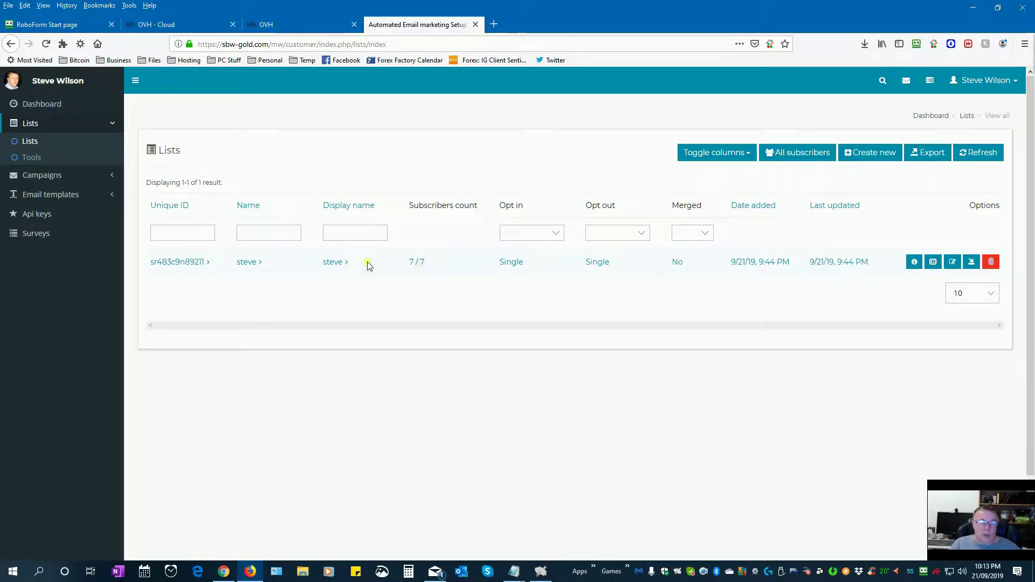
left_click(337, 264)
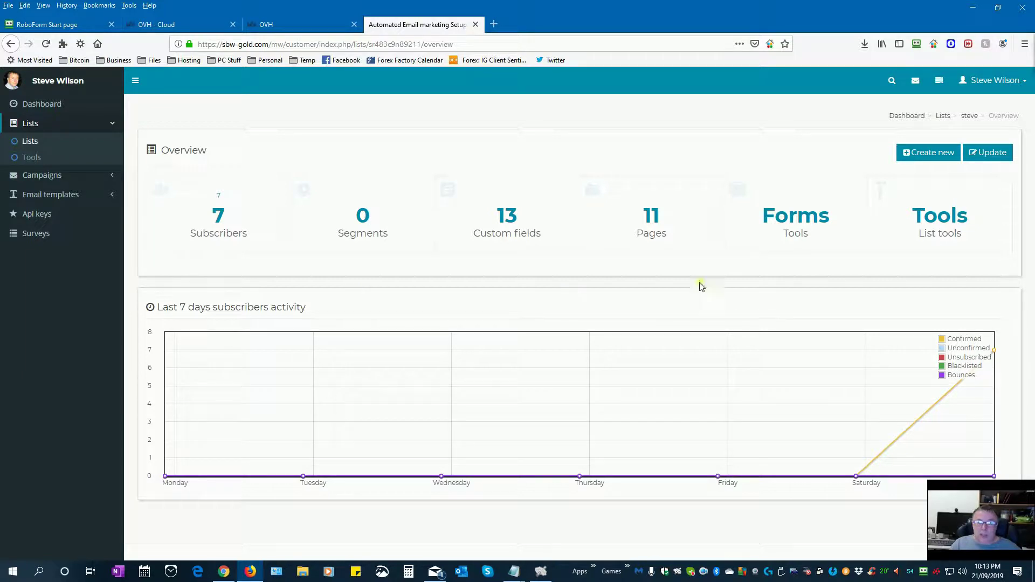
left_click(221, 215)
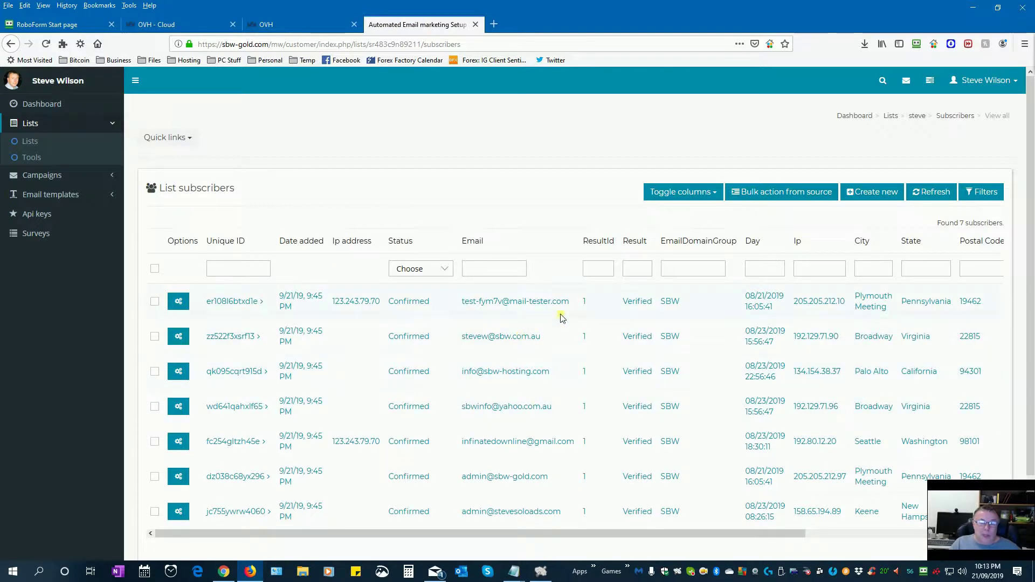
left_click_drag(573, 302, 454, 308)
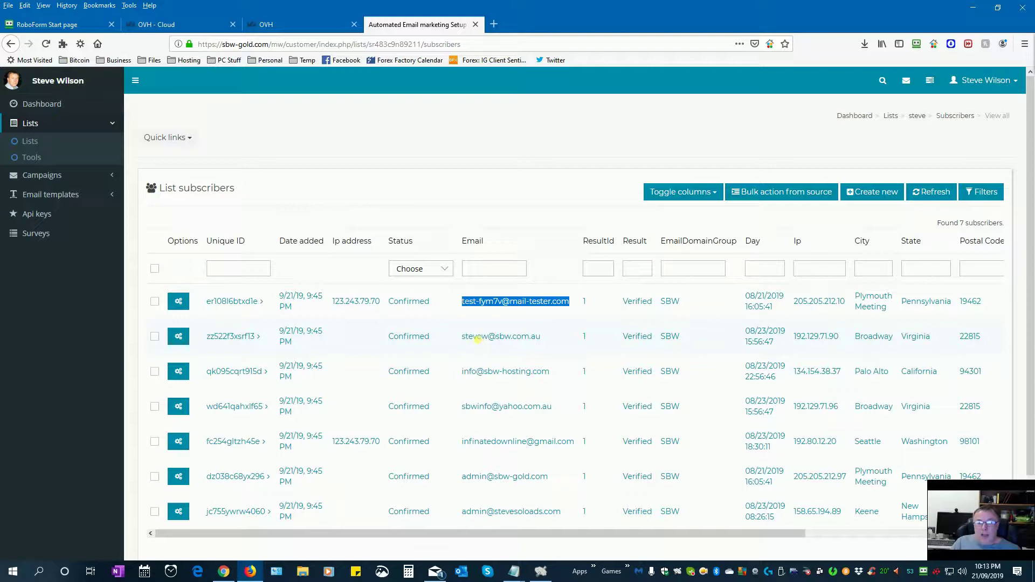
In a new tab, open the Hosting bookmark 'Newsletters spam test by mail-tester.com'.
left_click(495, 24)
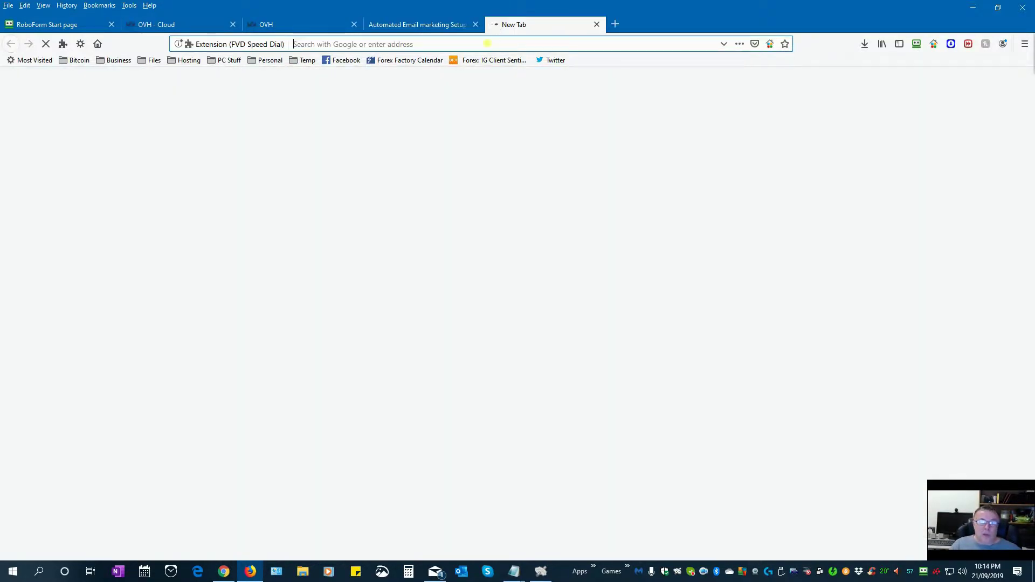
left_click(188, 60)
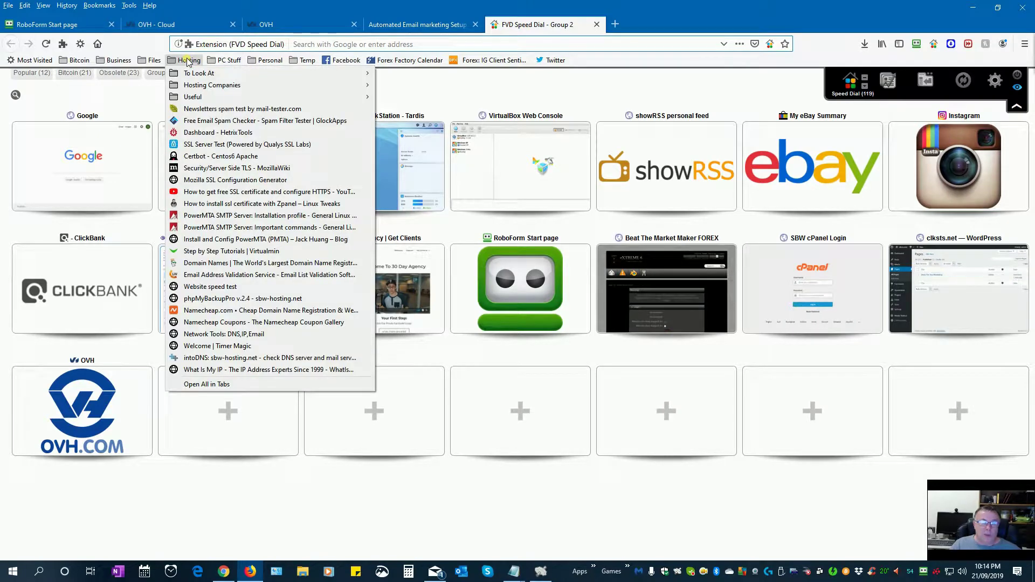
left_click(208, 109)
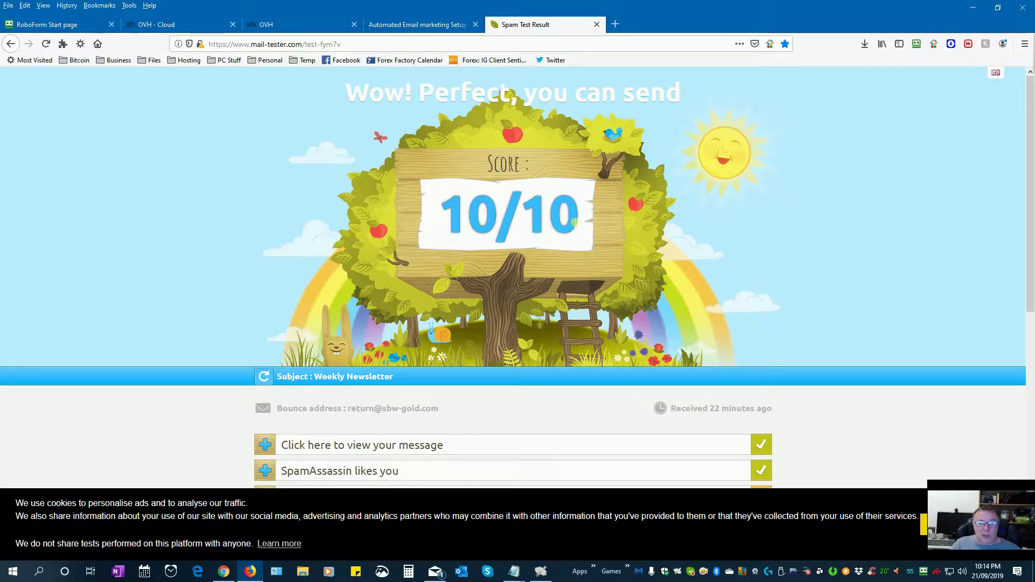
Expand the 'You're not fully authenticated' checks on the 10/10 Weekly Newsletter result.
scroll(574, 222, "down", 3)
scroll(517, 215, "up", 3)
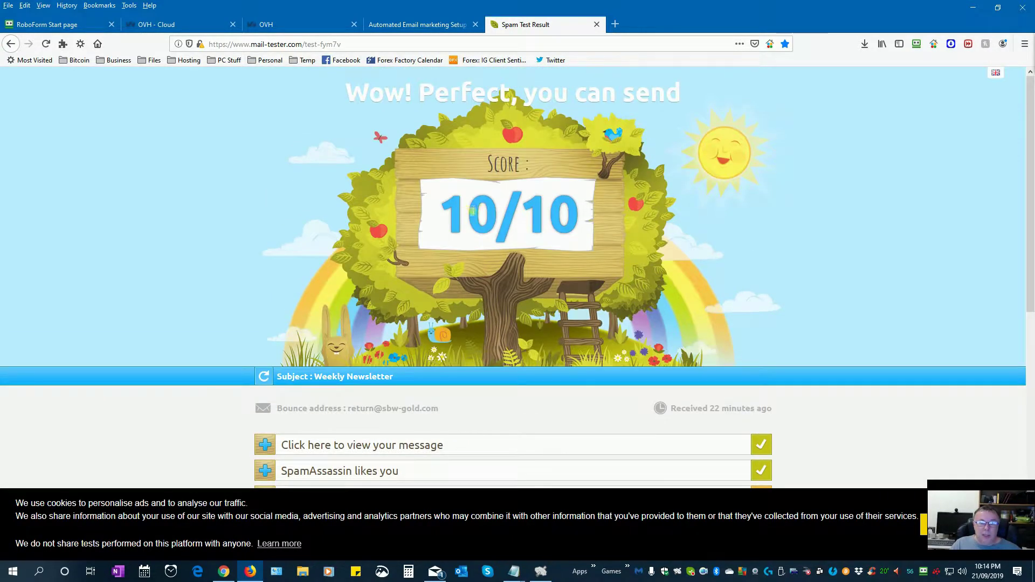
scroll(547, 235, "down", 3)
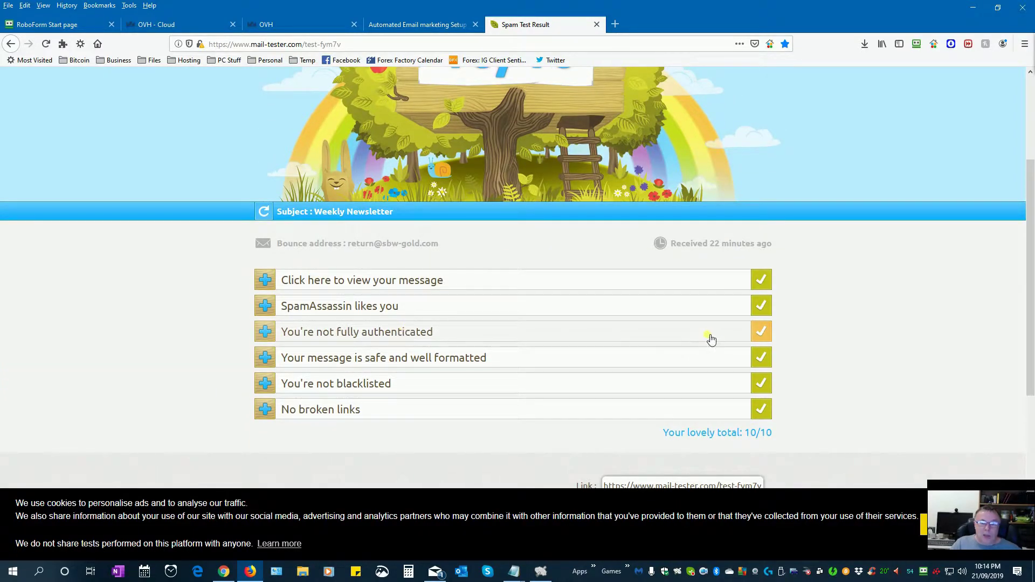
left_click(763, 333)
scroll(816, 337, "down", 2)
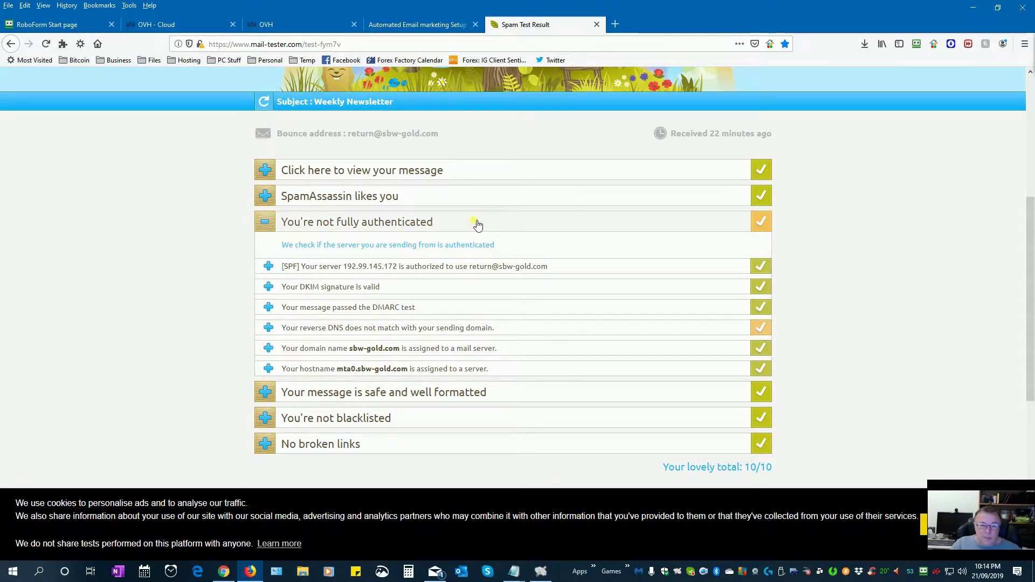
Show the reverse DNS mismatch details and select the rDNS domain 172.ip-192-99-145.net.
left_click(421, 222)
left_click(422, 222)
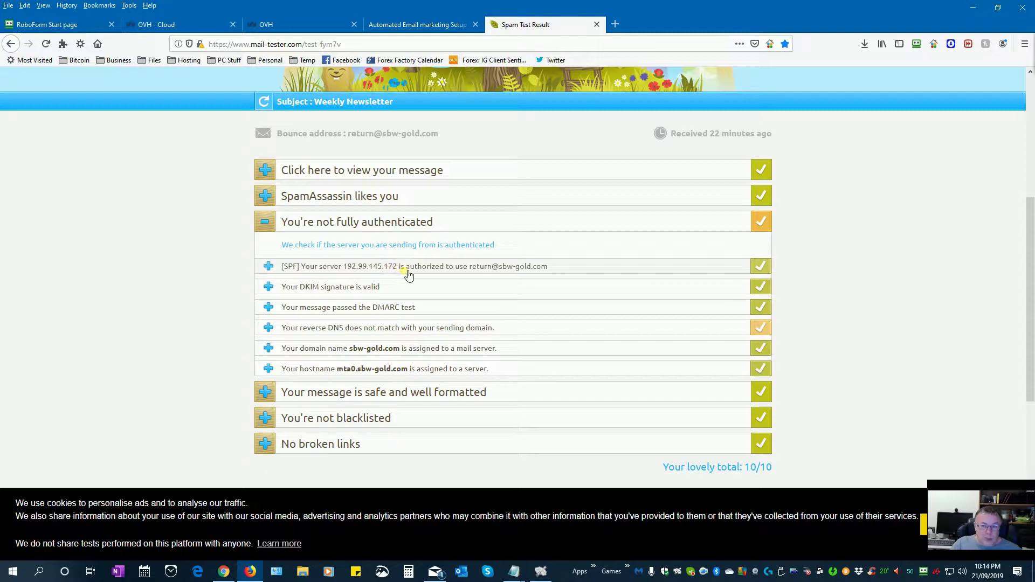
left_click(323, 330)
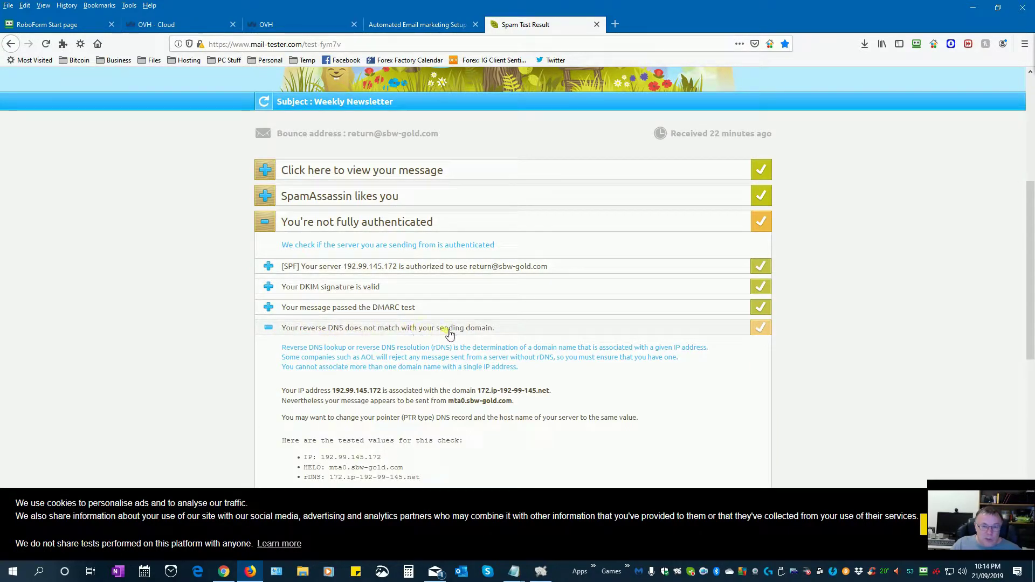
scroll(532, 330, "down", 2)
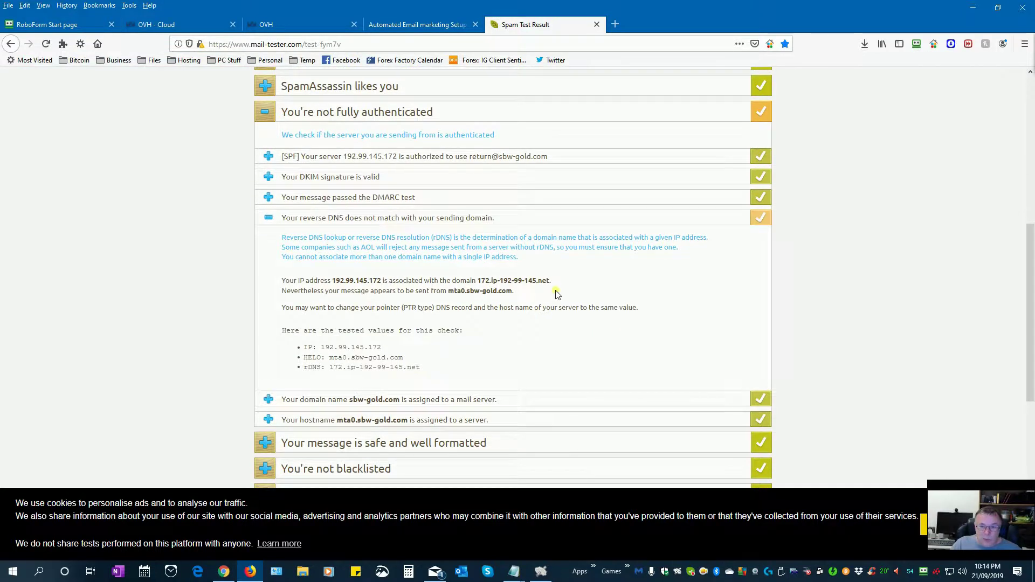
left_click_drag(555, 284, 476, 281)
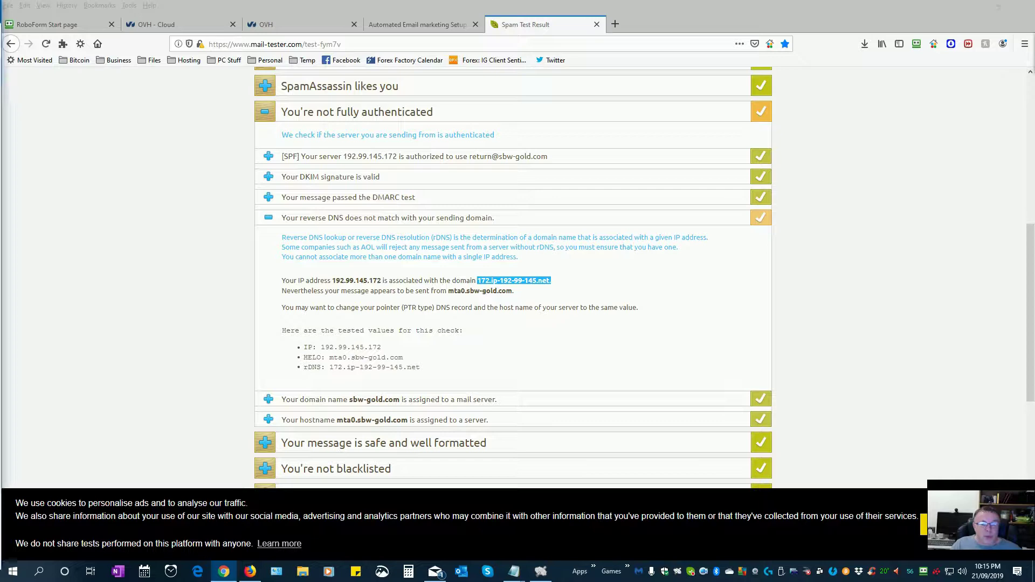
Review the bulkblacklist.com results for the four server IPs, inspecting their PTR records like mta3.sbw-gold.com.
left_click_drag(378, 32, 795, 38)
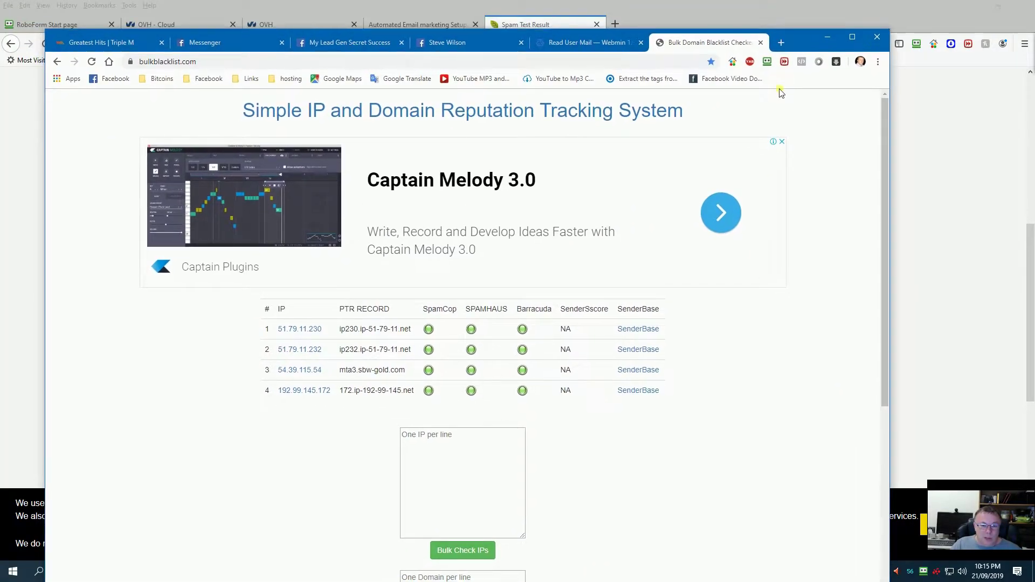
left_click_drag(388, 374, 347, 376)
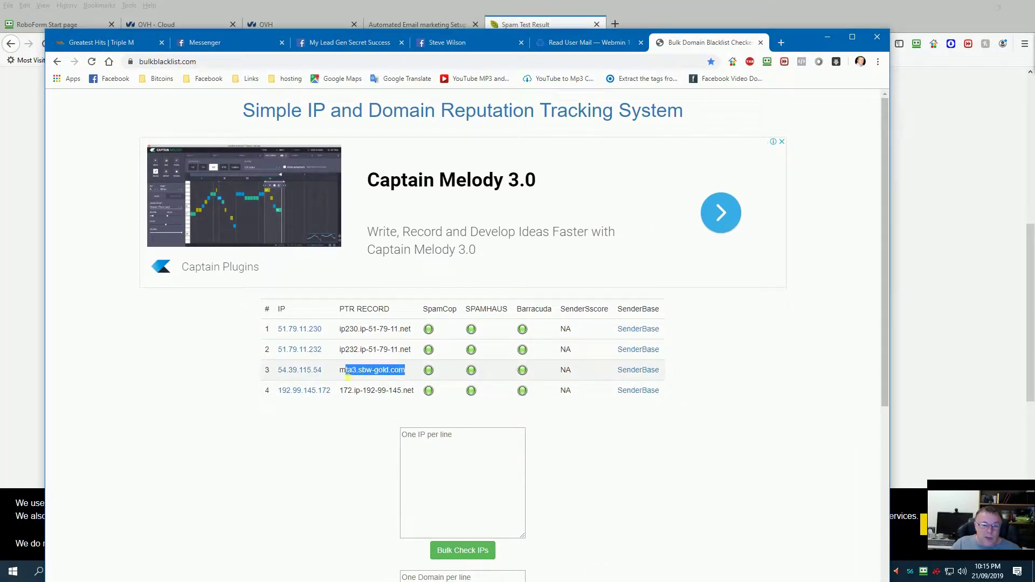
left_click(351, 376)
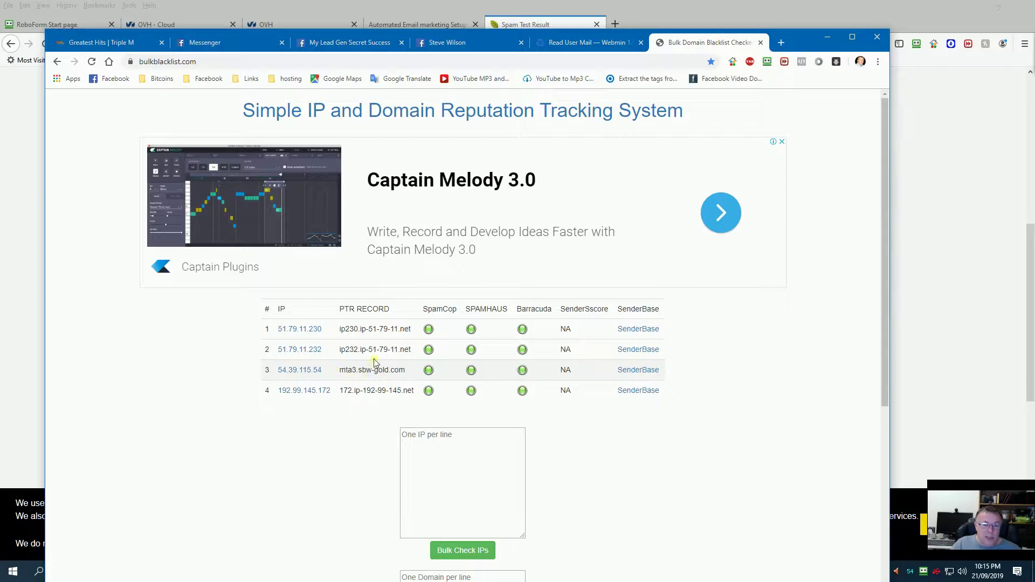
left_click_drag(343, 349, 388, 328)
double_click(369, 390)
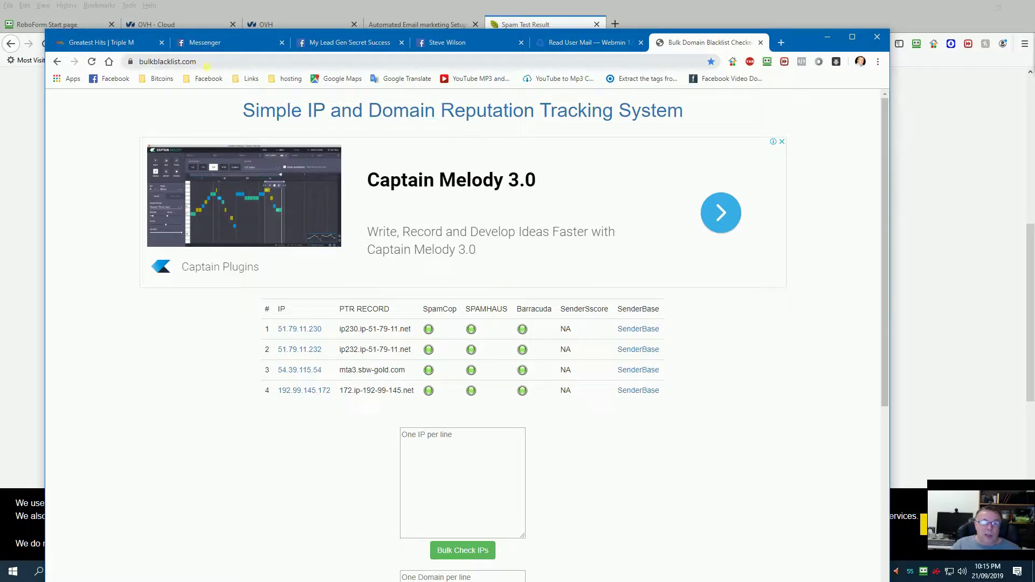
left_click(206, 66)
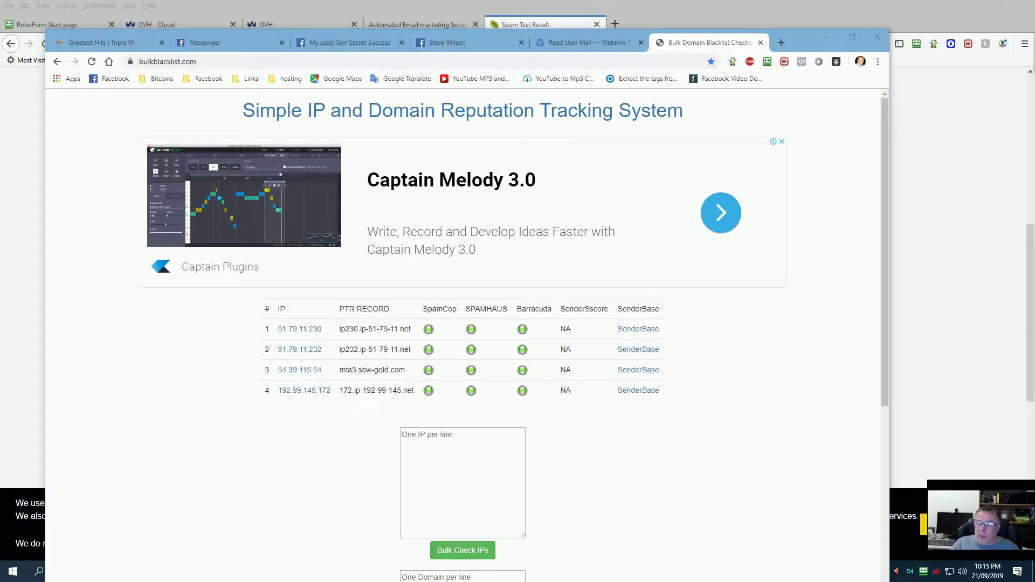
Paste the four All IP addresses from the notes into bulkblacklist.com and run Bulk Check IPs.
left_click_drag(1034, 130, 881, 129)
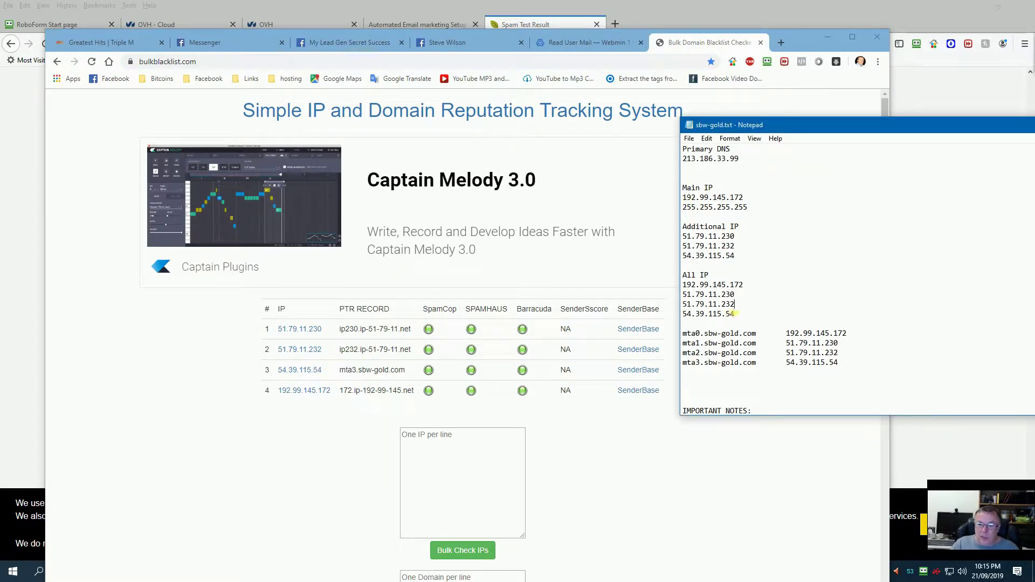
left_click_drag(734, 313, 683, 285)
key("ctrl+c")
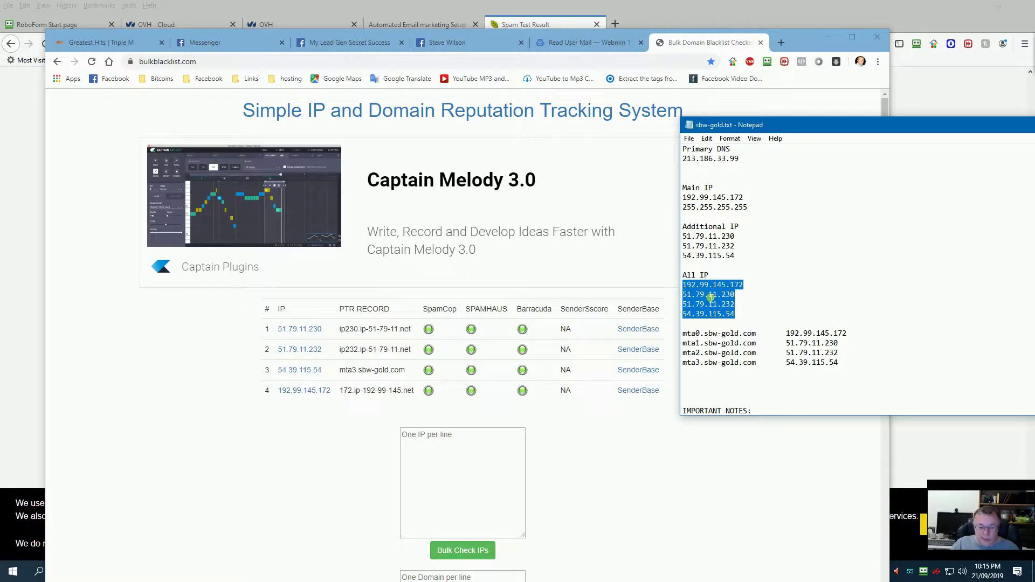
left_click(427, 455)
key("ctrl+v")
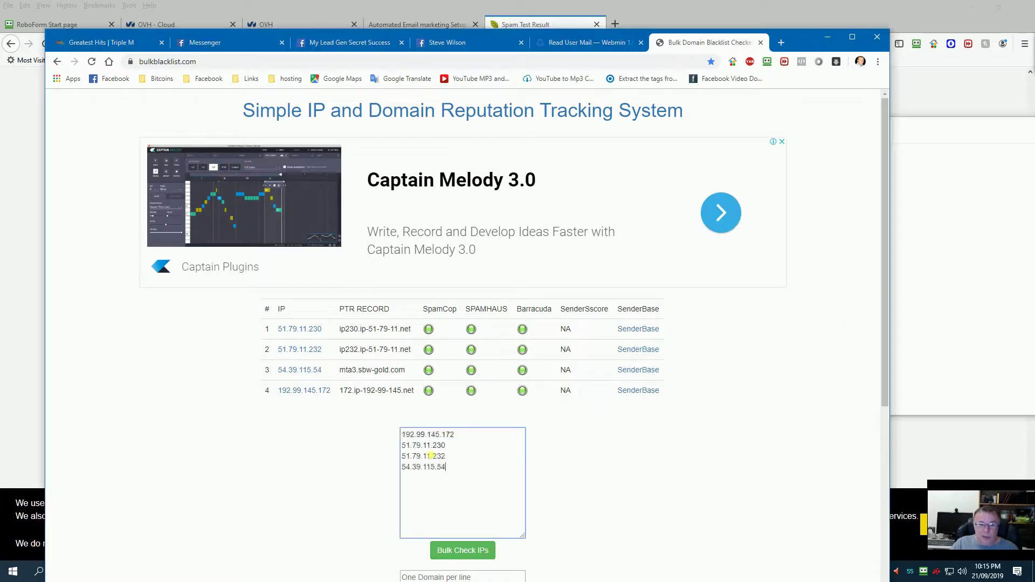
left_click(461, 550)
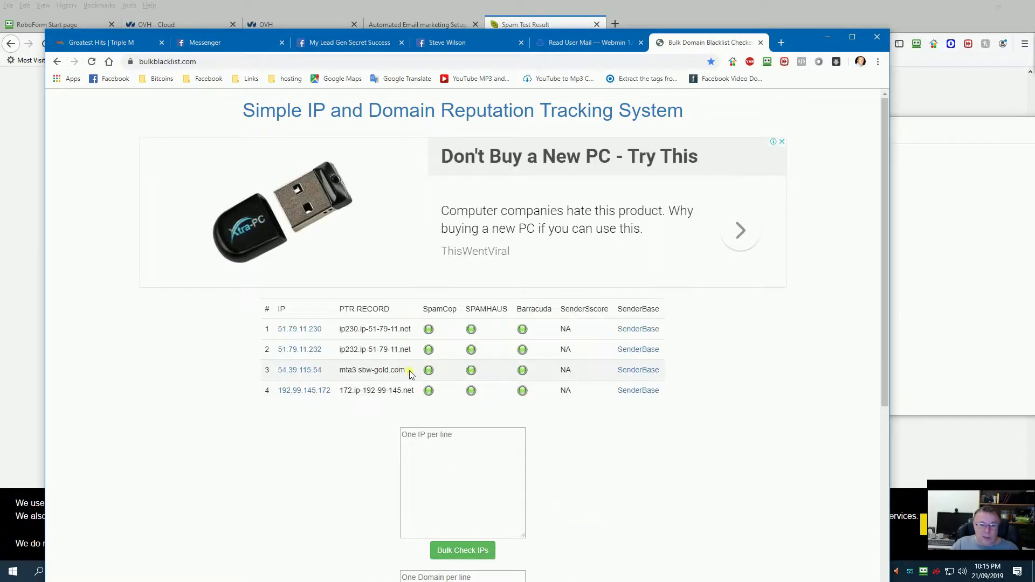
Inspect the mta3.sbw-gold.com PTR record, then switch to the Webmin Read User Mail tab.
left_click_drag(408, 371, 347, 370)
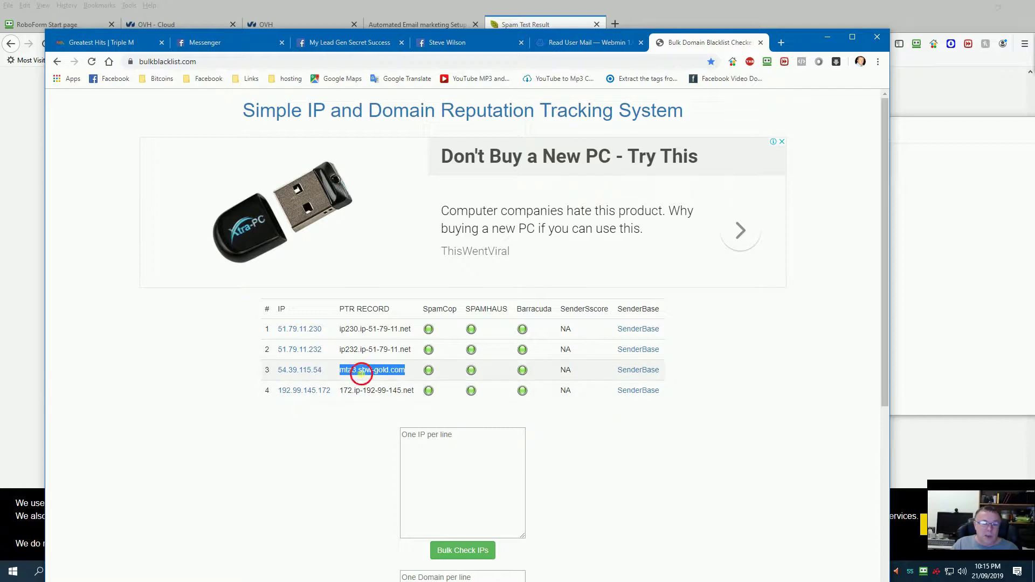
left_click(361, 370)
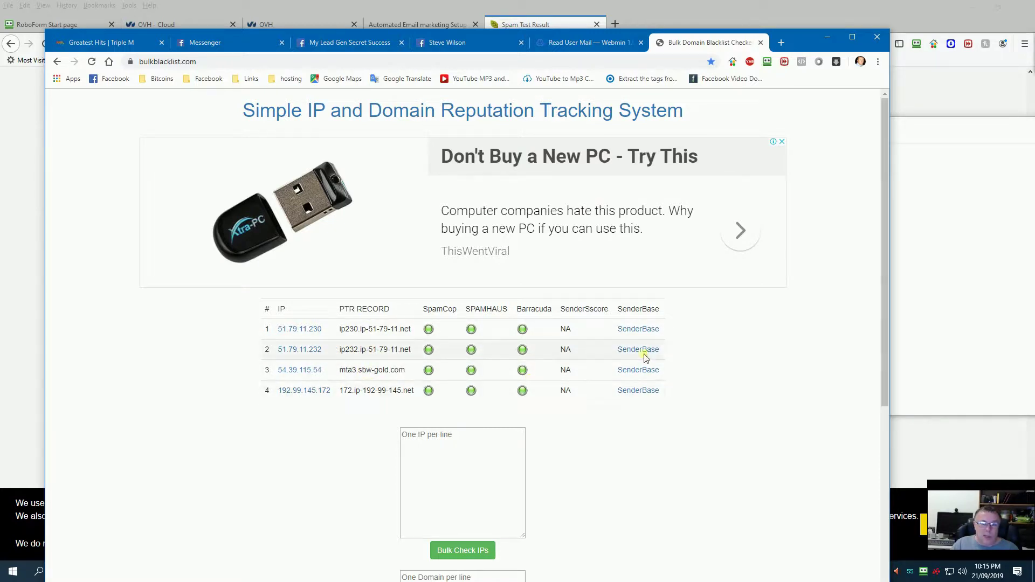
left_click(631, 45)
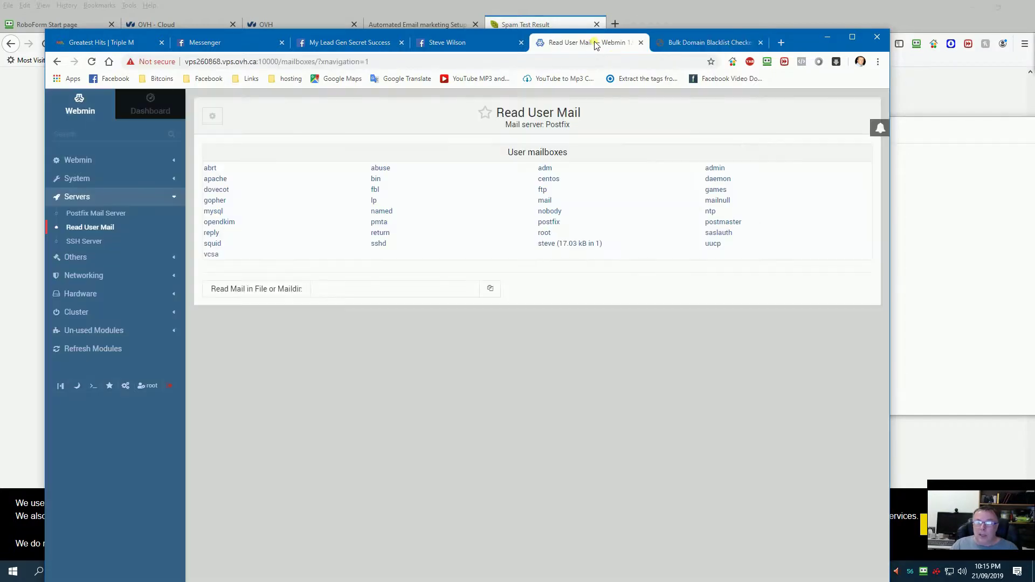
Close the mail-tester spam test result tab.
left_click(484, 49)
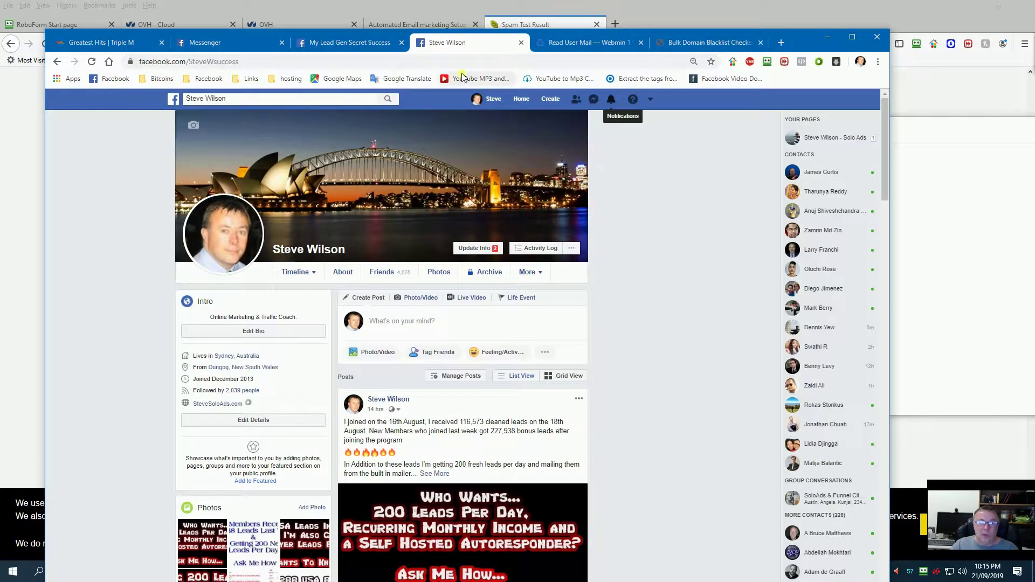
left_click_drag(544, 34, 0, 16)
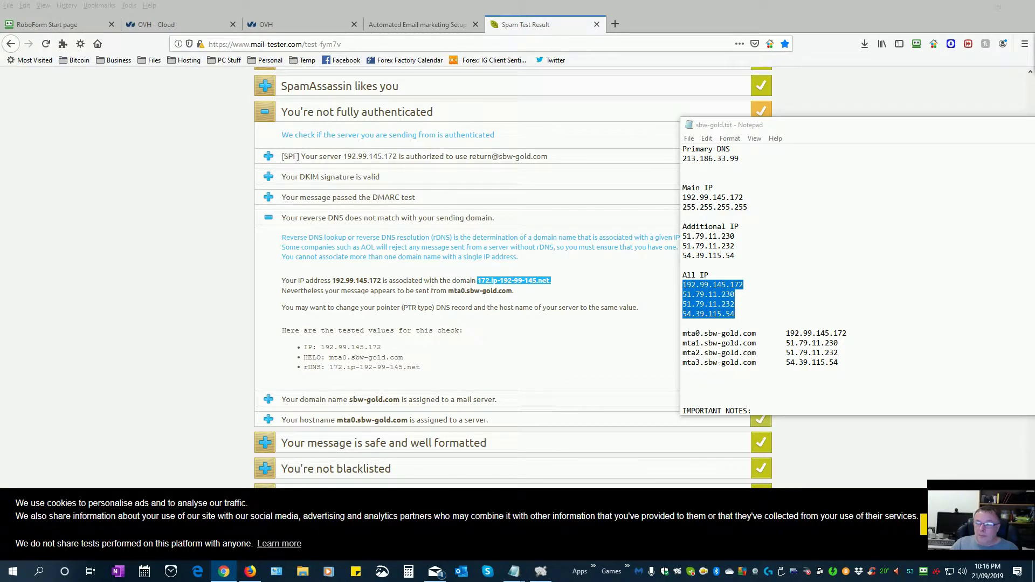
left_click(596, 25)
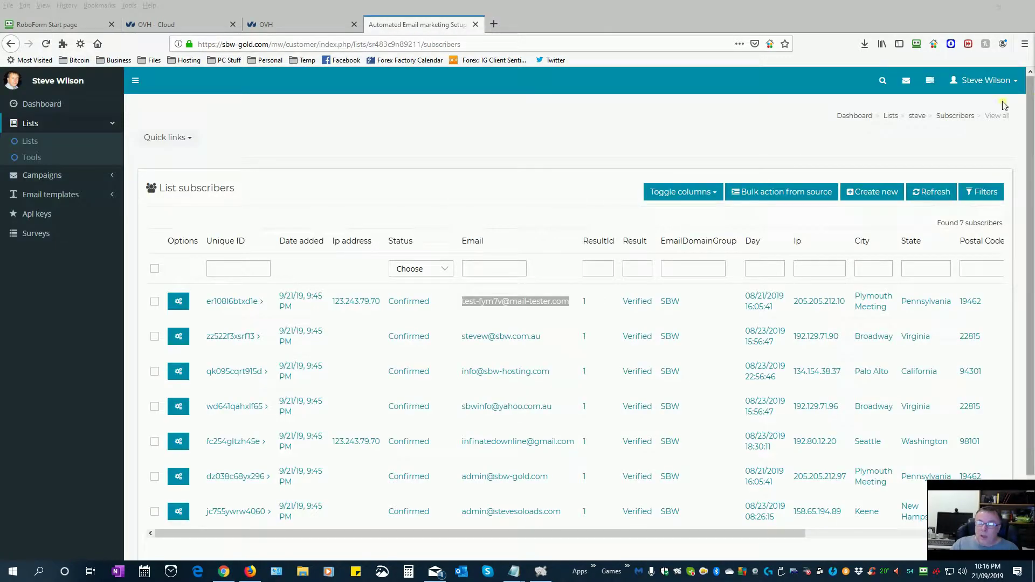
Return to the MailWizz dashboard stats and open the Lists card showing steve at 7/7.
left_click(47, 105)
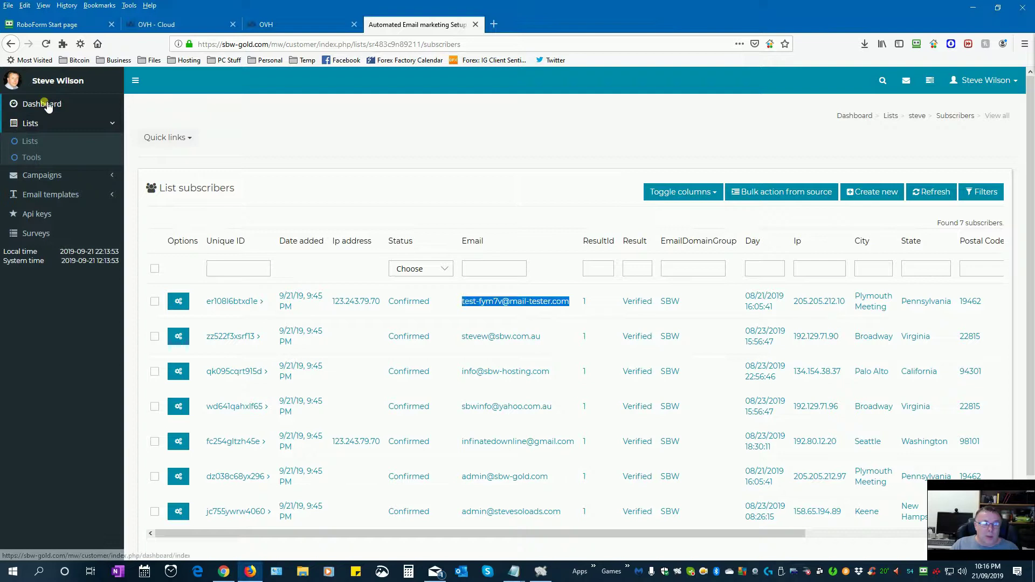
left_click(48, 105)
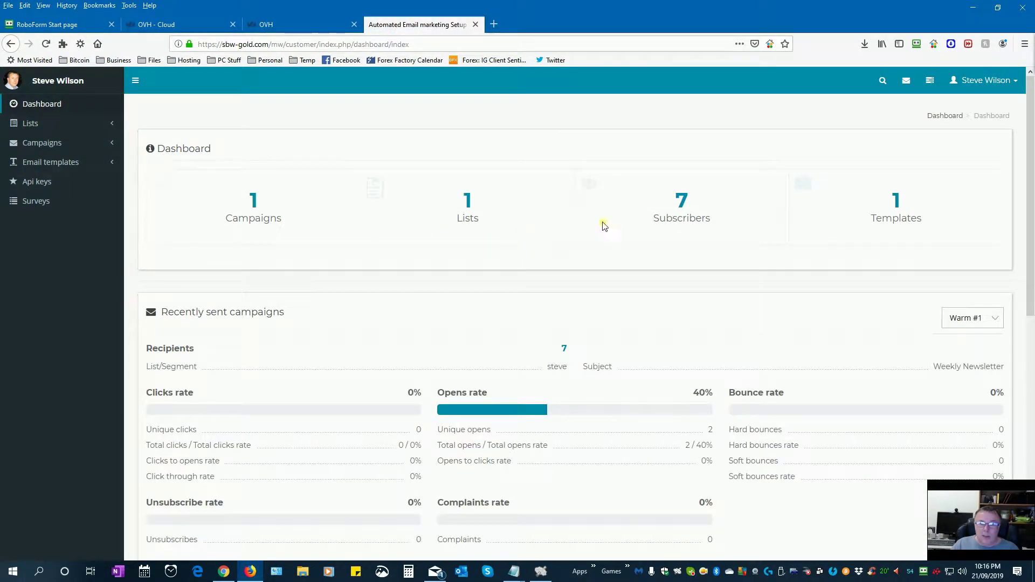
left_click(514, 245)
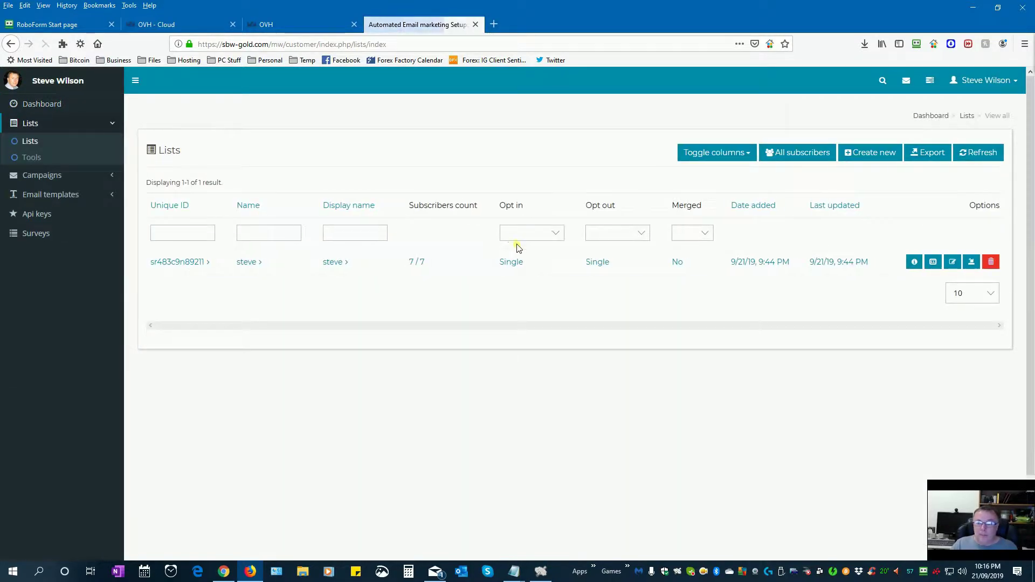
Open the steve list's Update page and inspect its From email field.
left_click(952, 262)
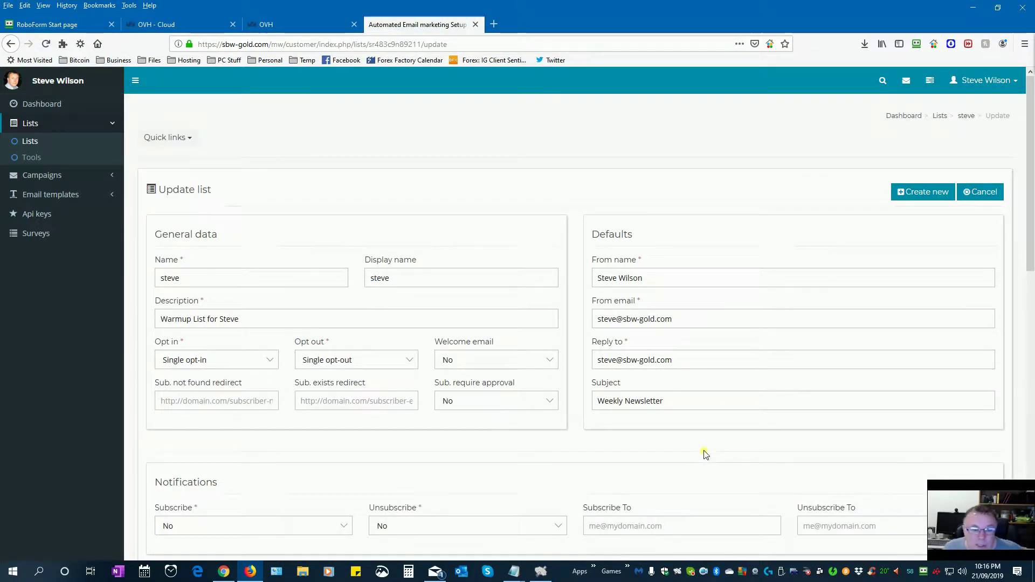
scroll(706, 454, "down", 2)
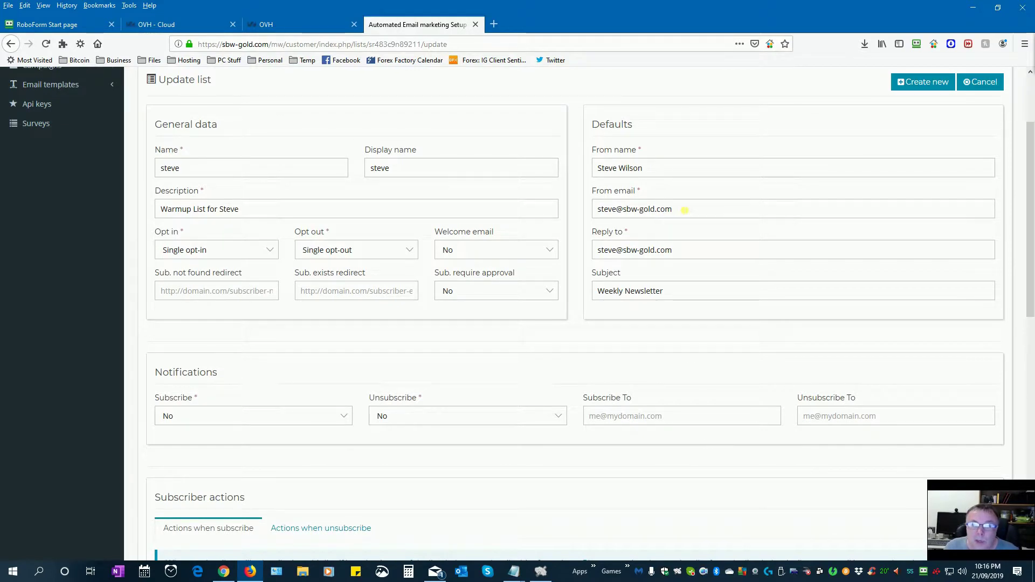
left_click_drag(684, 209, 578, 203)
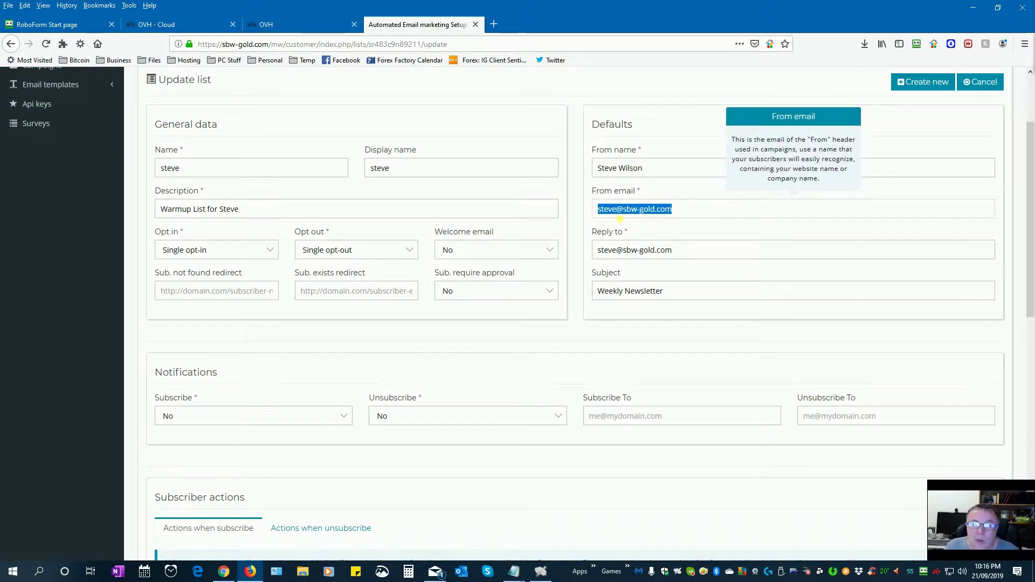
left_click(643, 210)
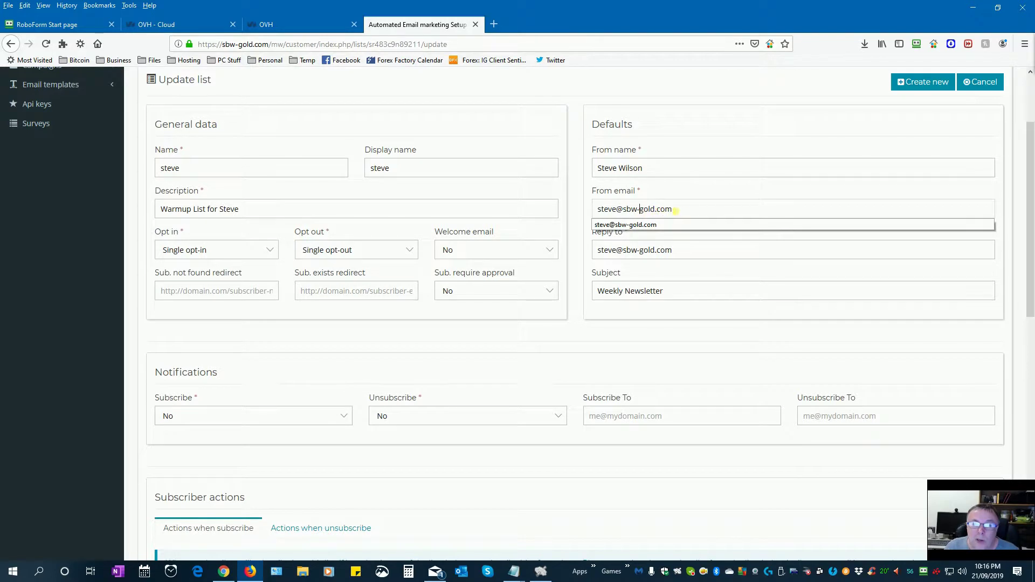
left_click(677, 210)
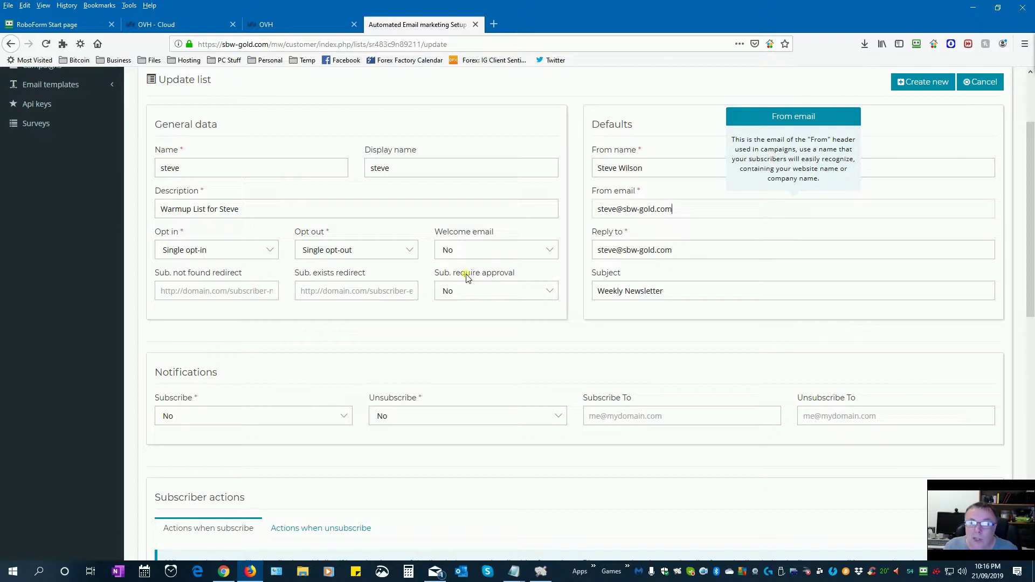
left_click(683, 212)
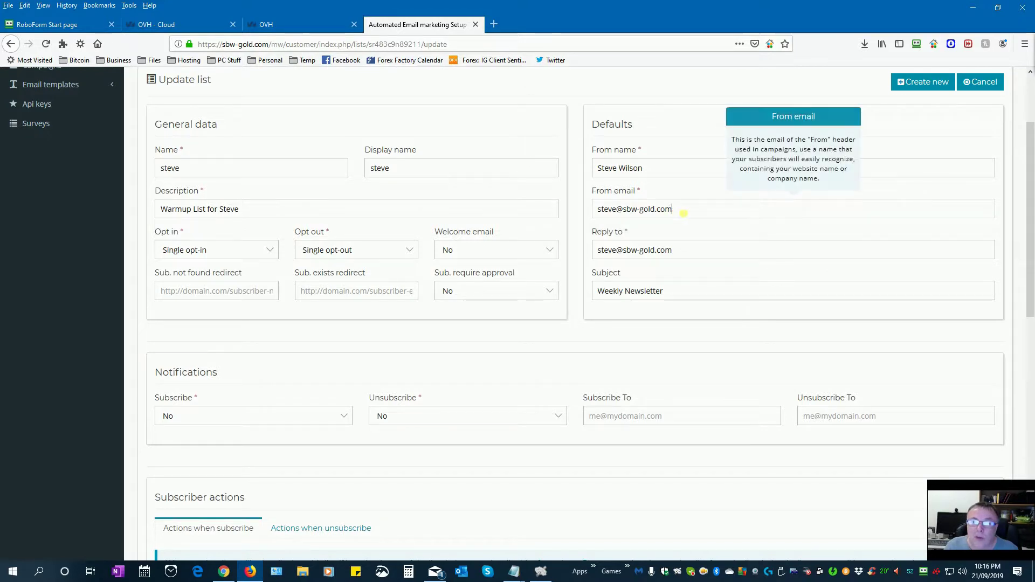
Review the subscriber actions applied on unsubscribe and on subscribe.
scroll(410, 364, "down", 4)
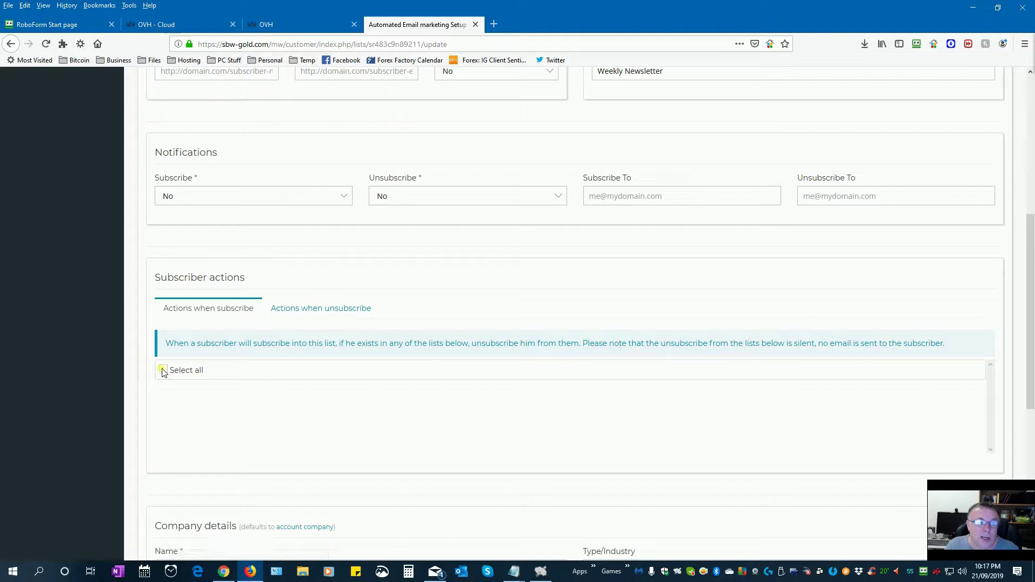
left_click(306, 312)
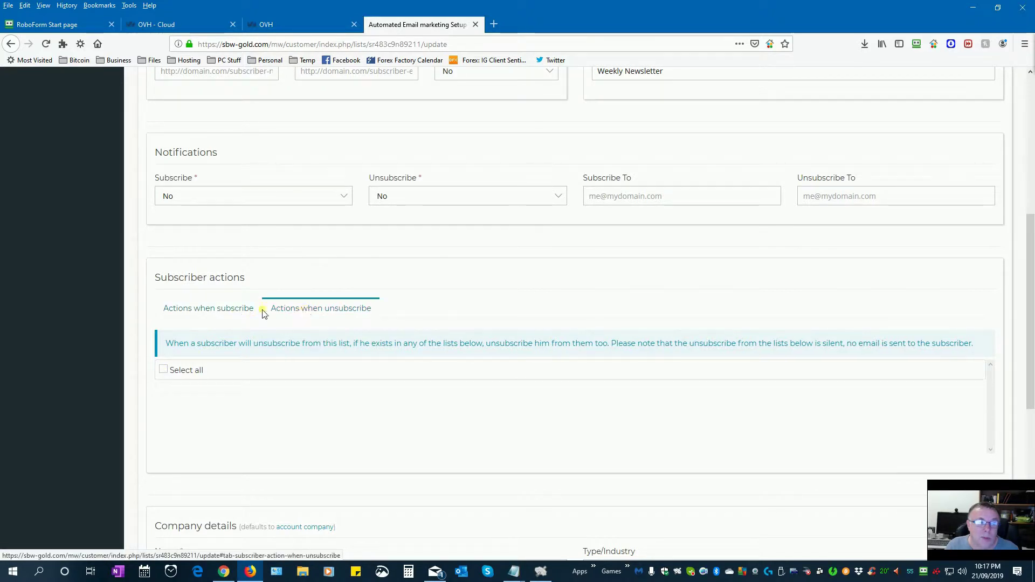
left_click(226, 314)
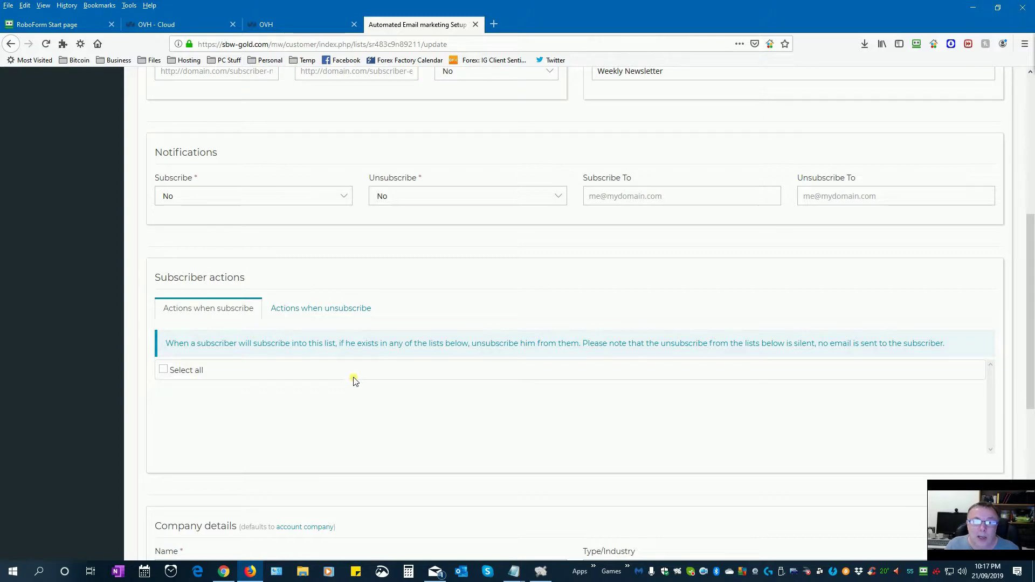
Clear the Subscribe To notification address field.
scroll(354, 381, "up", 2)
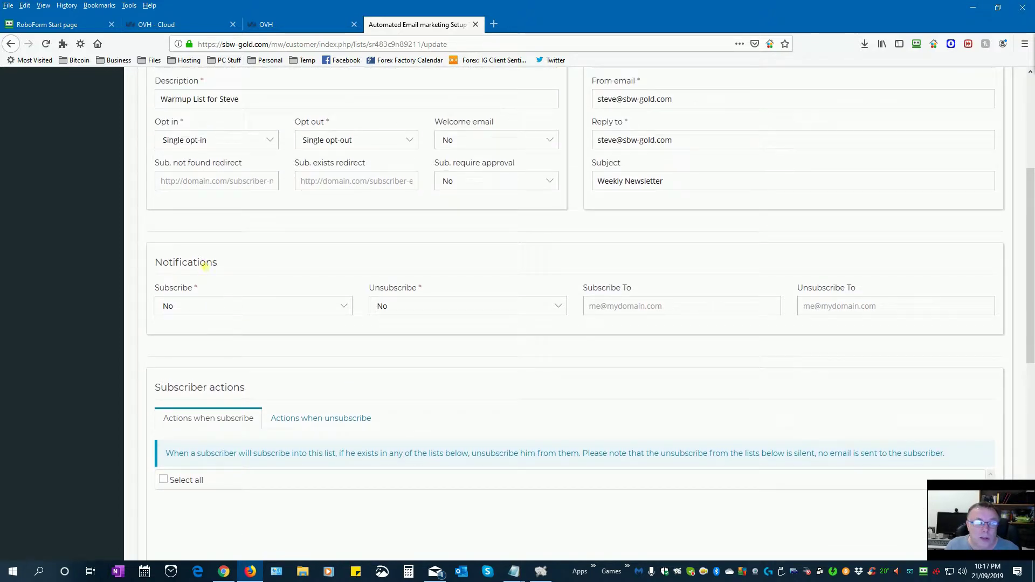
left_click(204, 307)
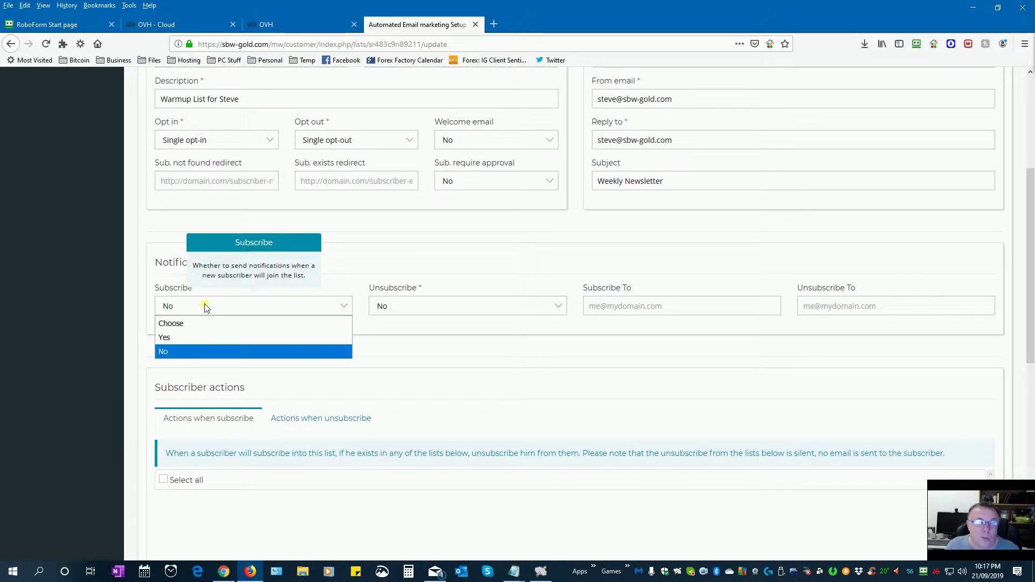
left_click(196, 337)
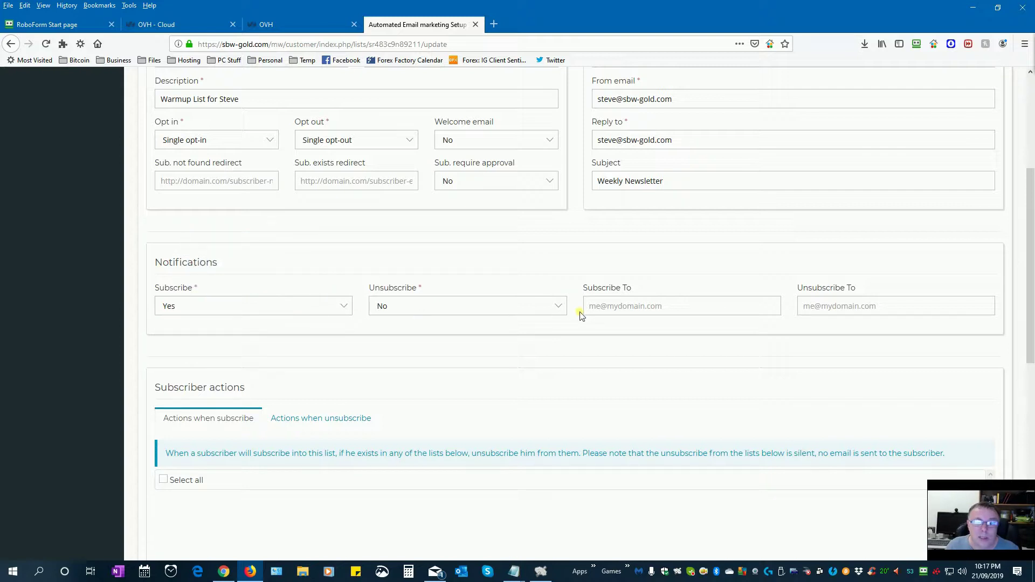
left_click(608, 305)
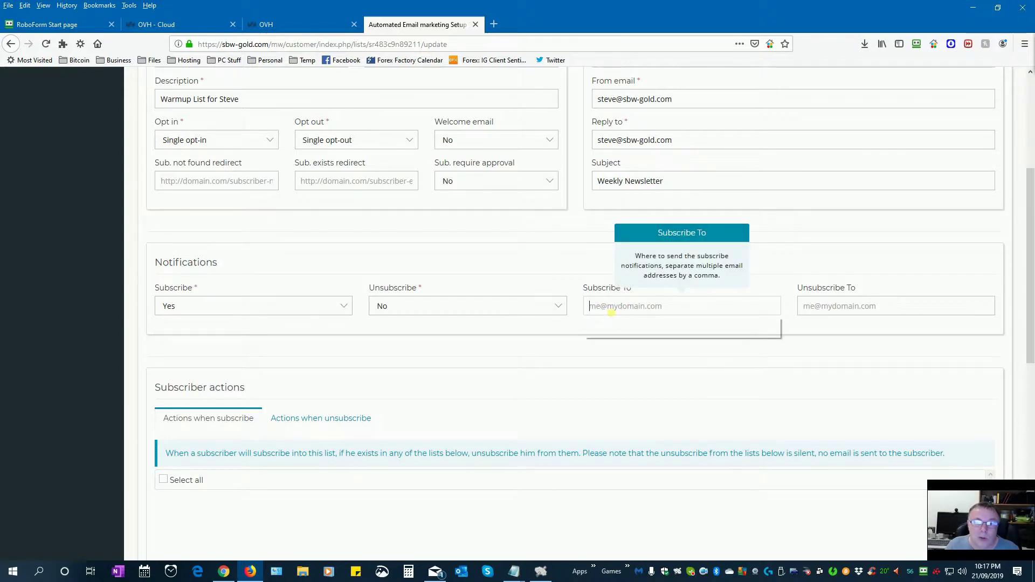
left_click(609, 322)
left_click_drag(668, 306, 565, 307)
key("BackSpace")
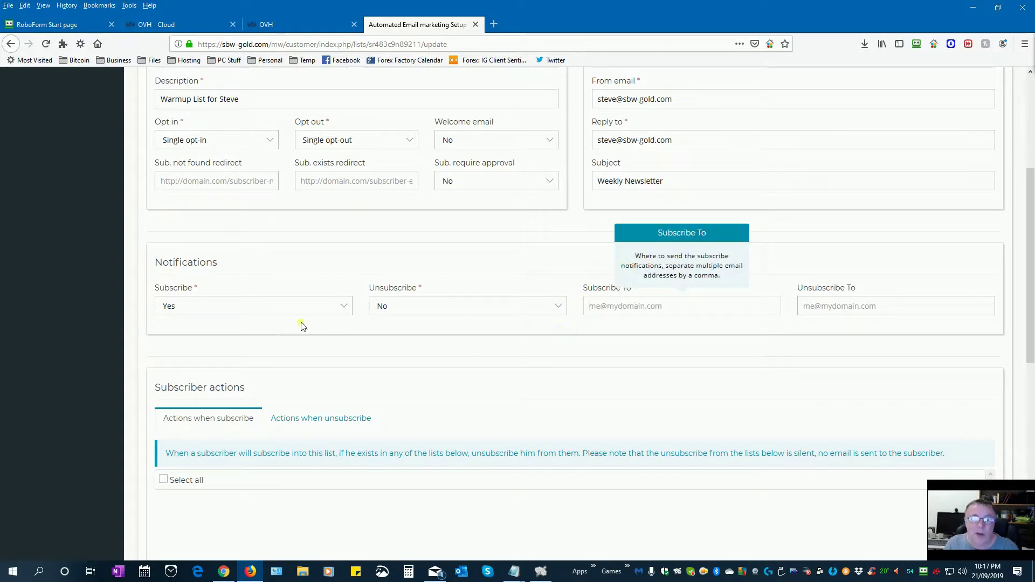
Set the Subscribe notification to No and return to the top of the form.
left_click(278, 308)
left_click(265, 326)
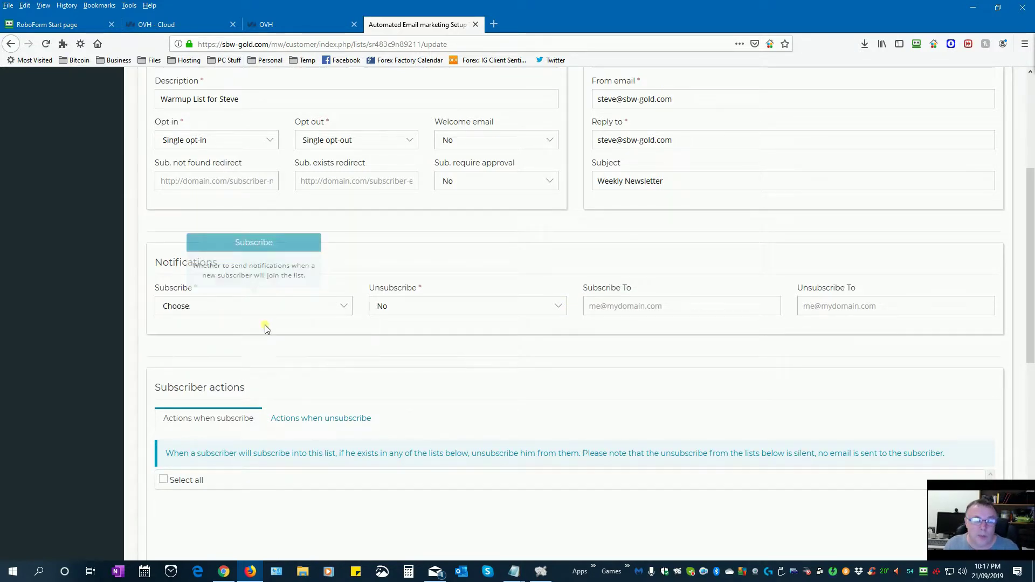
left_click(273, 307)
left_click(247, 351)
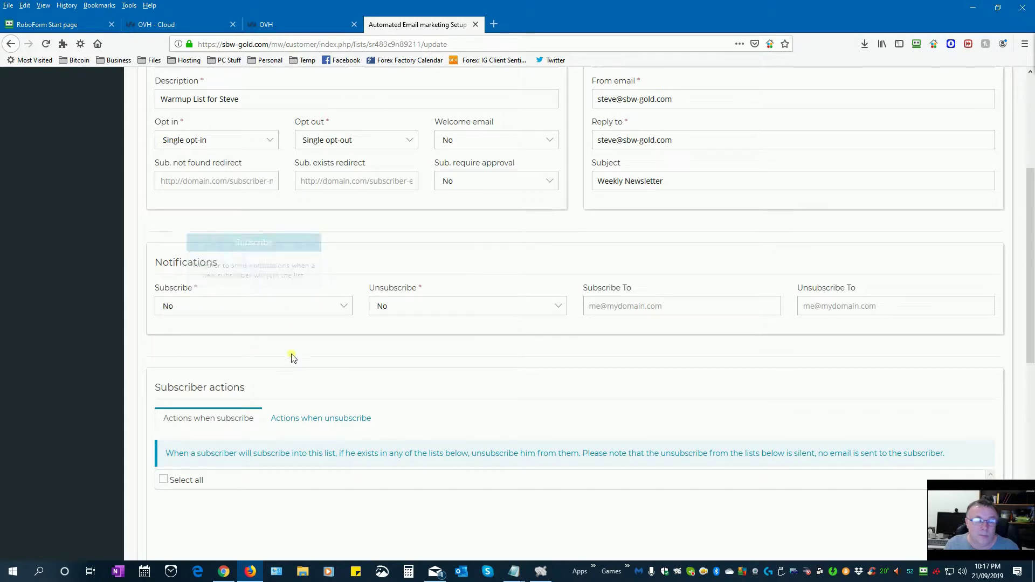
scroll(554, 365, "up", 1)
scroll(554, 365, "up", 4)
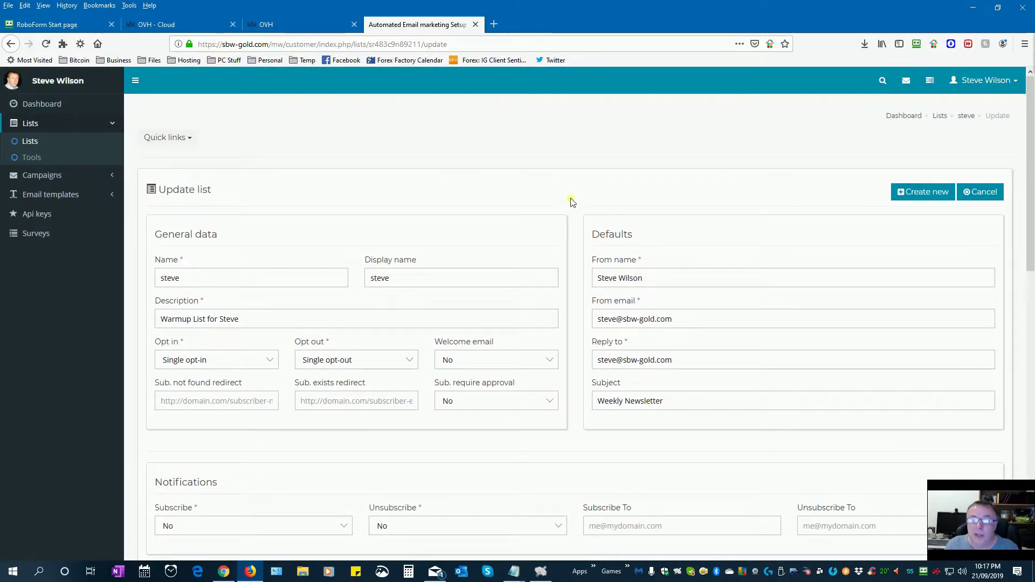
From the dashboard, open Email templates via the Templates '1' stat.
left_click(45, 105)
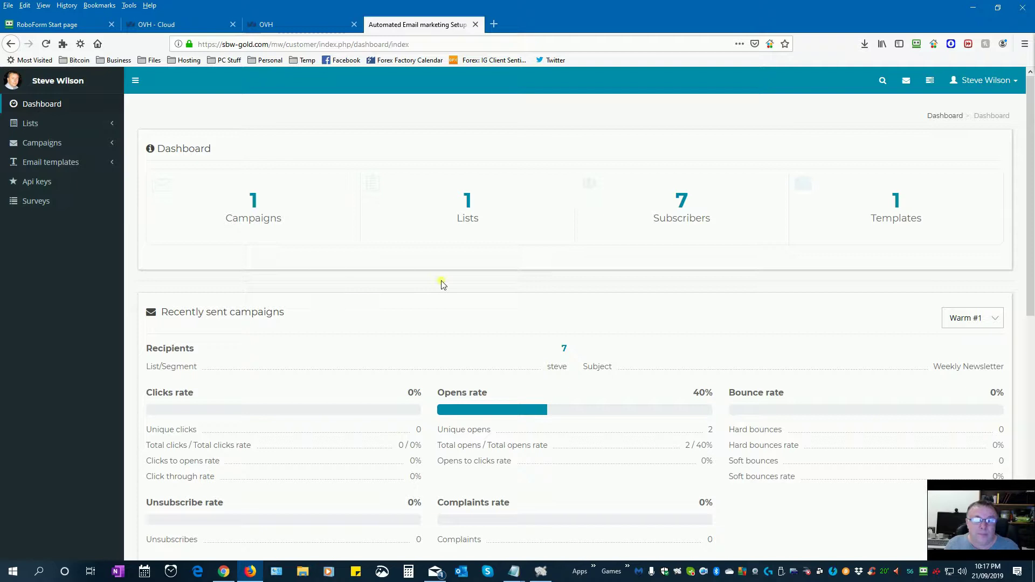
left_click(895, 201)
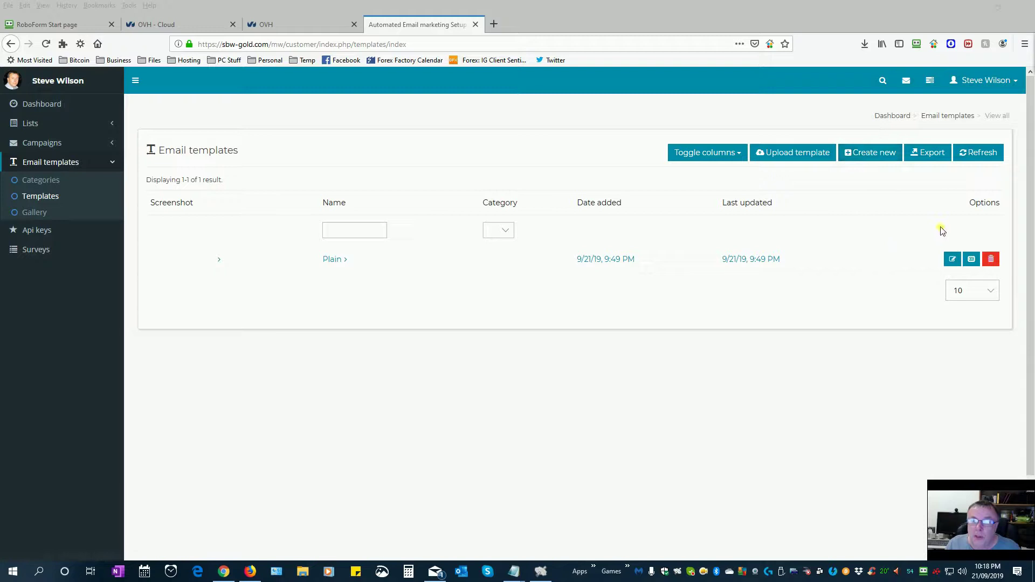
Open the Plain template for editing and review its greeting, sign-off and help paragraph.
left_click(950, 259)
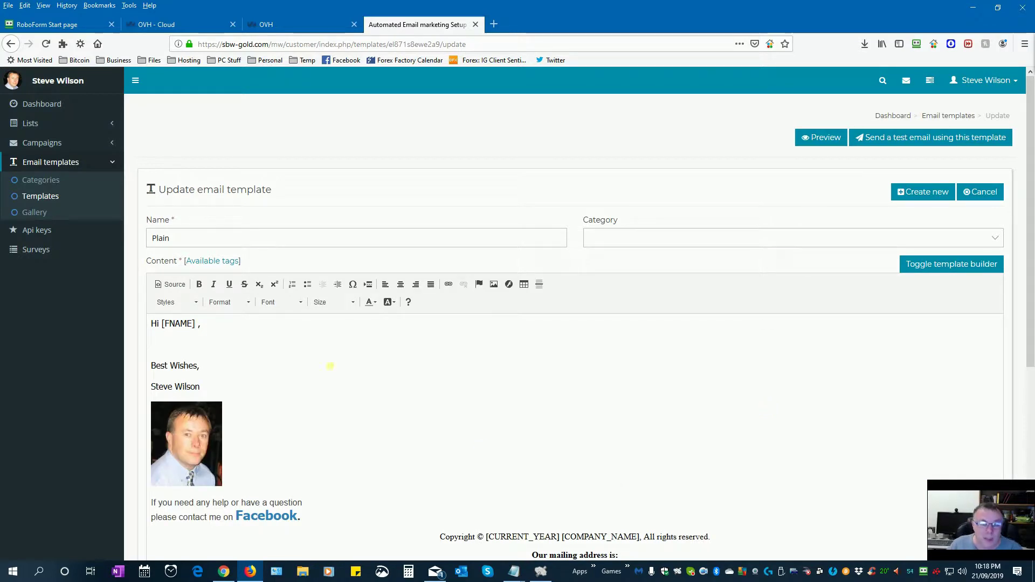
left_click(157, 324)
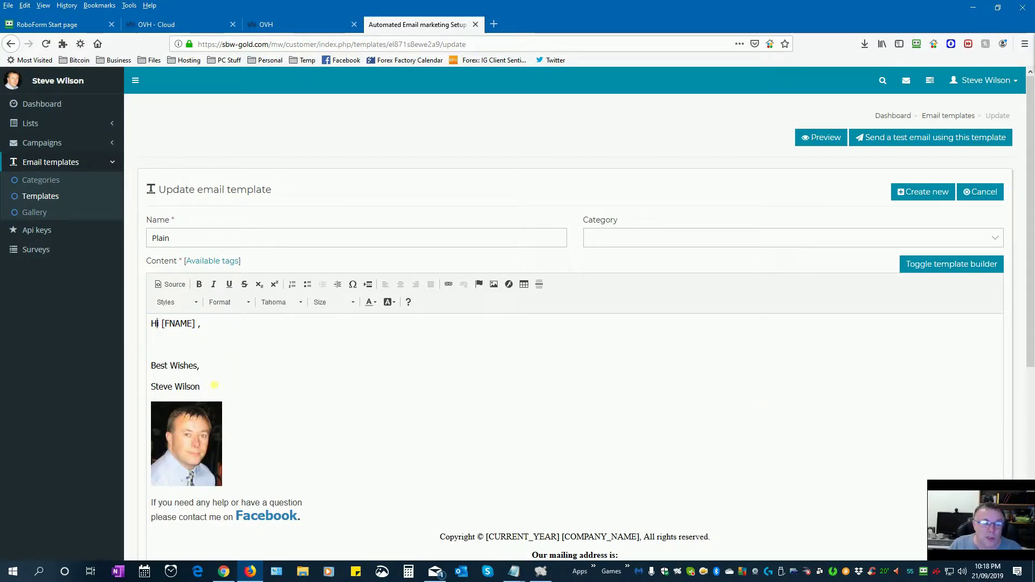
left_click_drag(216, 393, 139, 368)
left_click(207, 386)
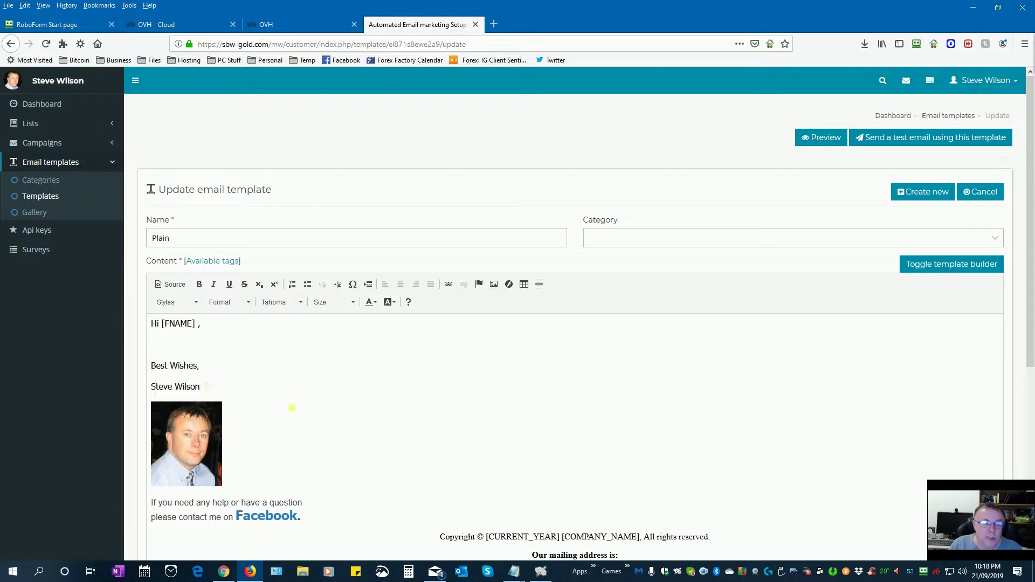
scroll(291, 409, "down", 2)
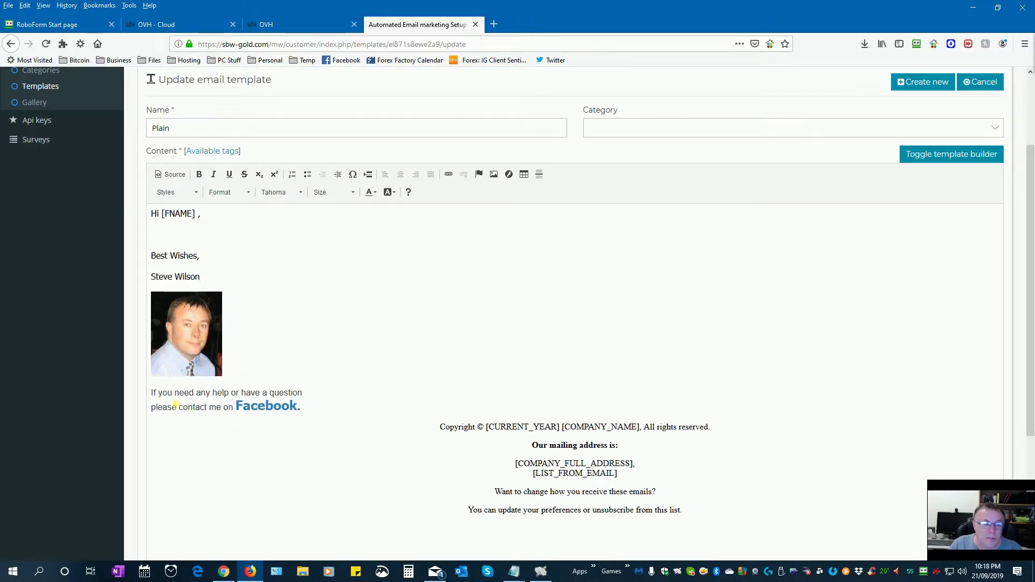
left_click_drag(152, 394, 280, 407)
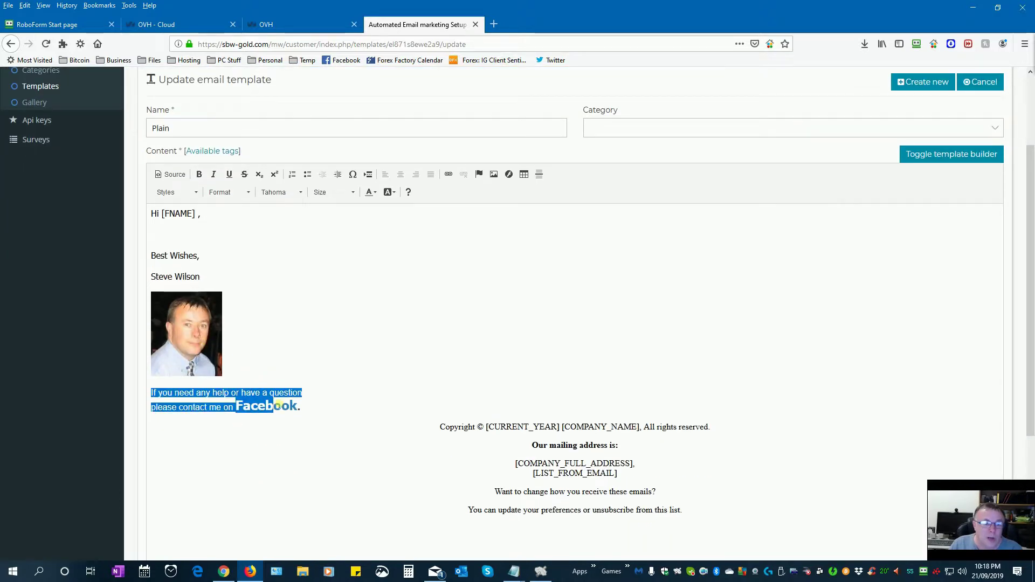
left_click(266, 426)
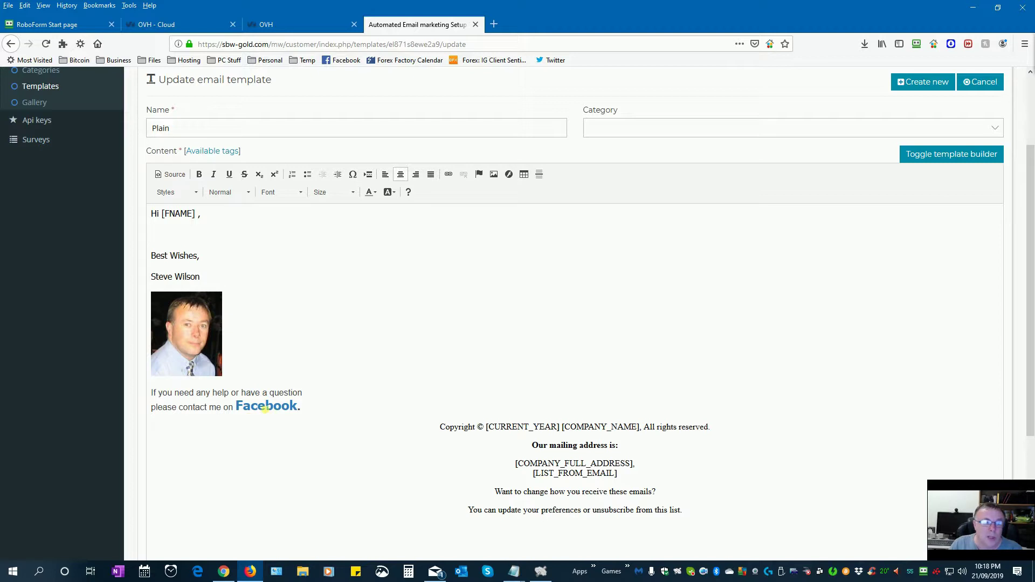
Check the Facebook link's web address without changing it.
double_click(262, 406)
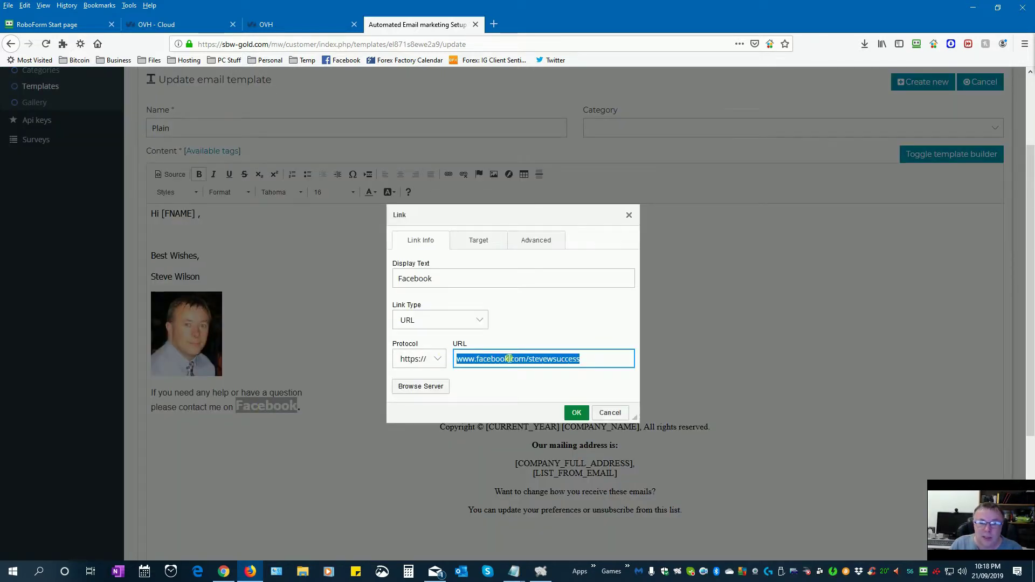
left_click(565, 362)
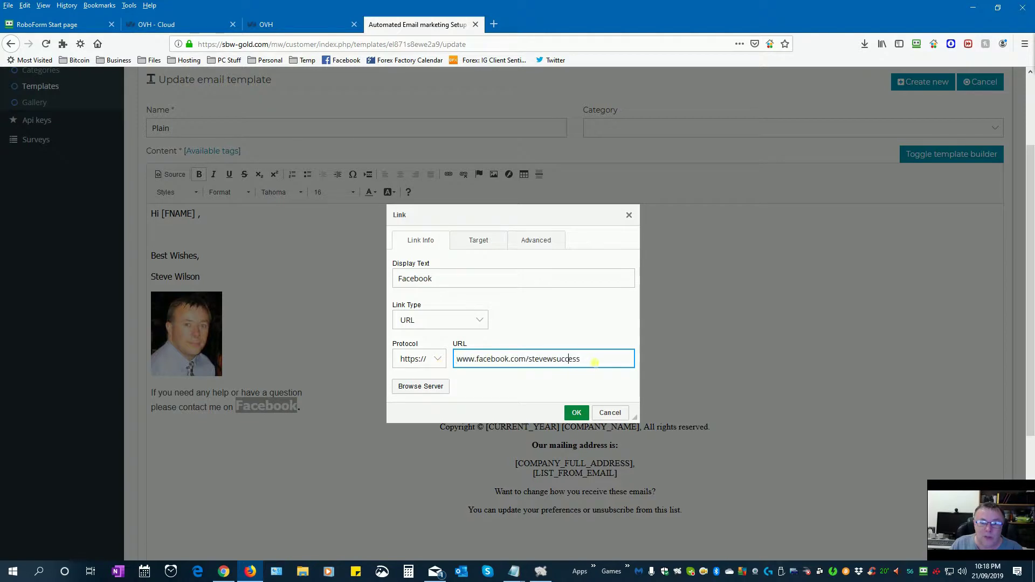
left_click(610, 413)
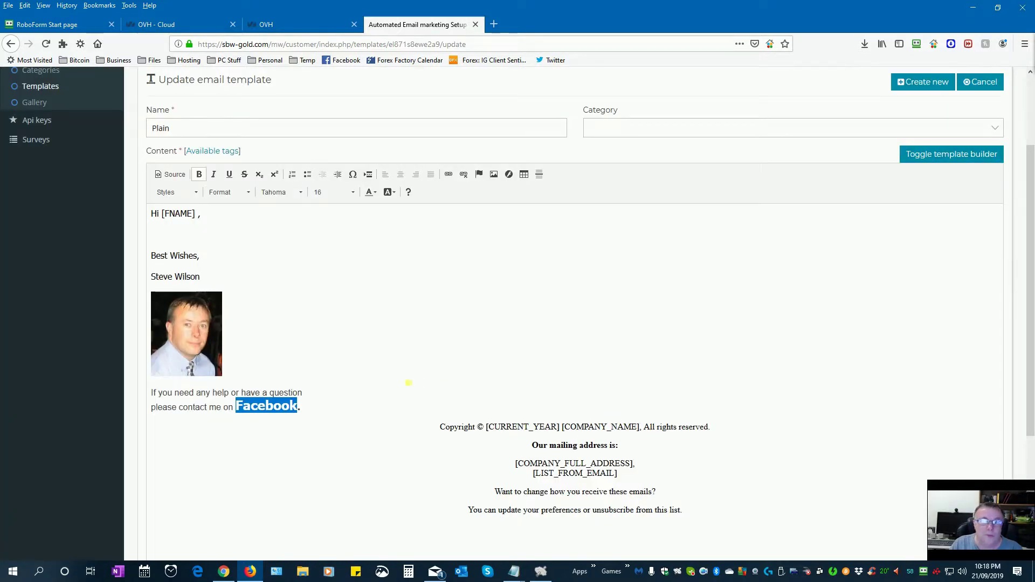
scroll(677, 397, "down", 4)
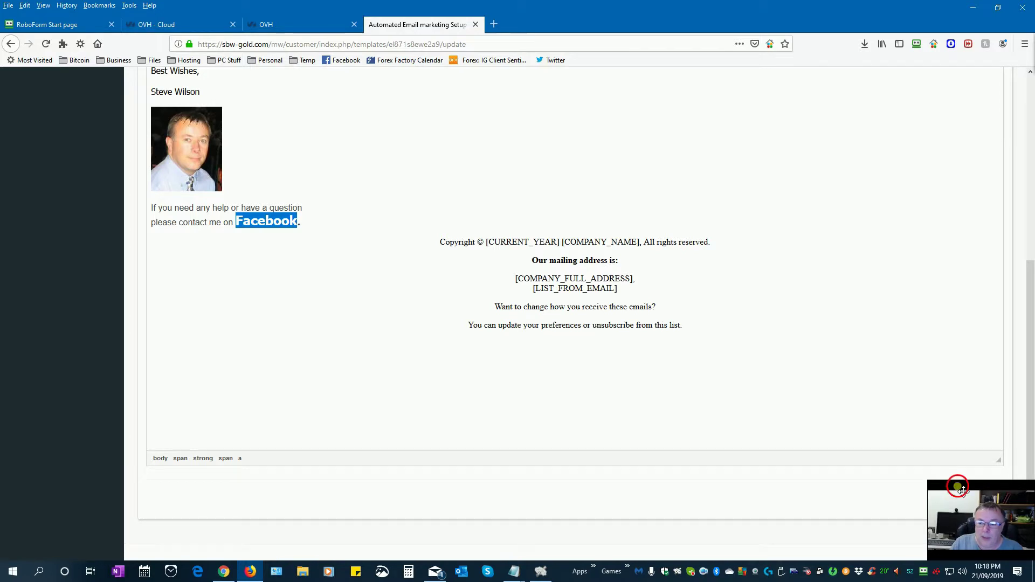
left_click_drag(956, 488, 779, 469)
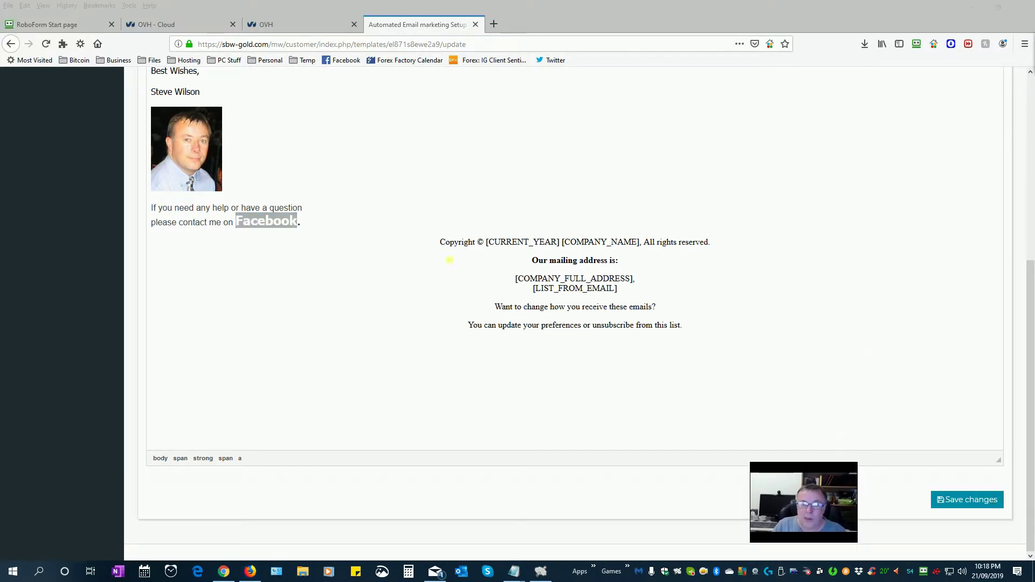
scroll(383, 205, "up", 2)
left_click(226, 182)
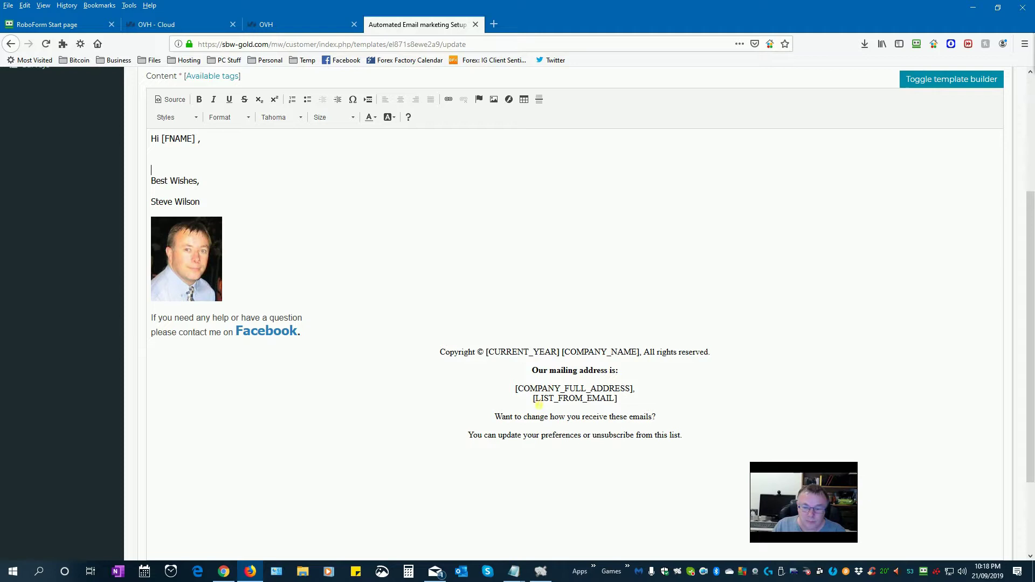
Check the update-preferences and unsubscribe link addresses, leaving both unchanged.
left_click_drag(559, 404, 599, 409)
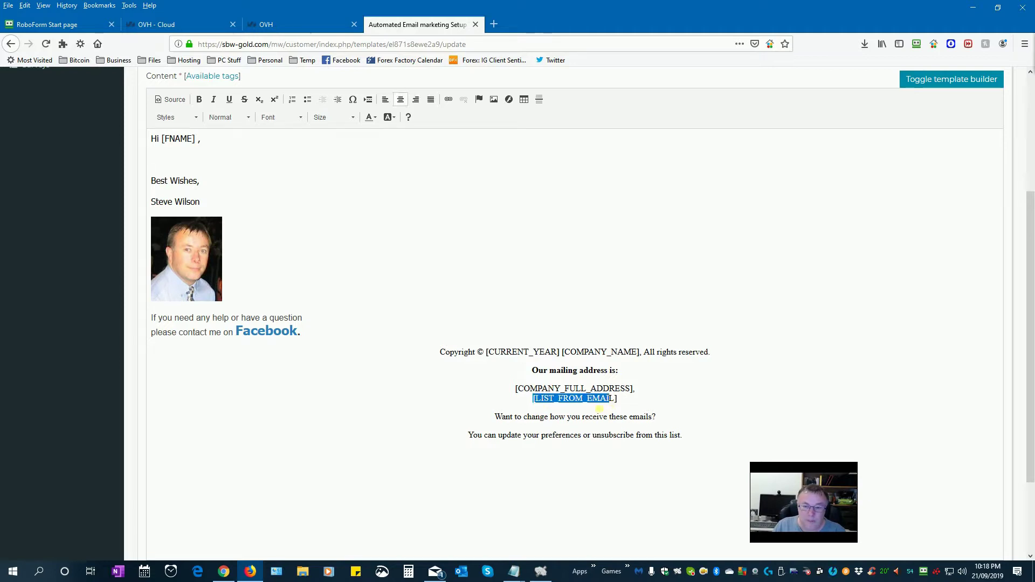
left_click(611, 403)
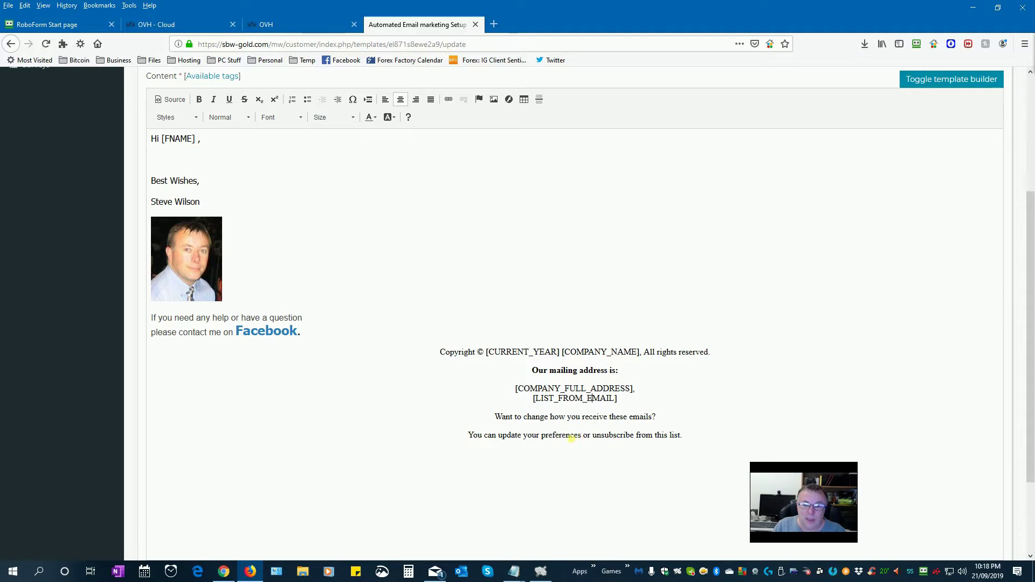
double_click(569, 435)
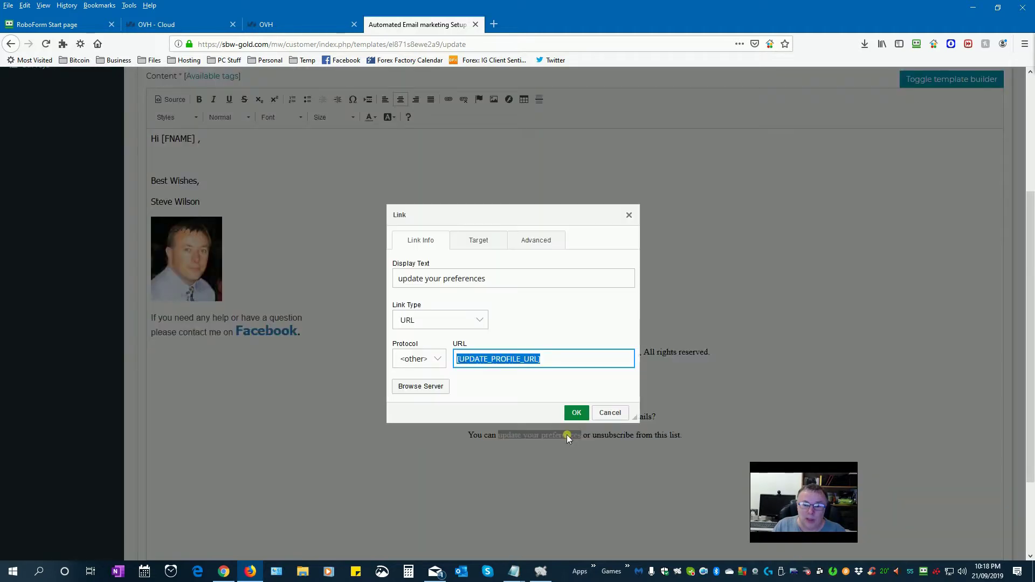
left_click(621, 413)
double_click(620, 436)
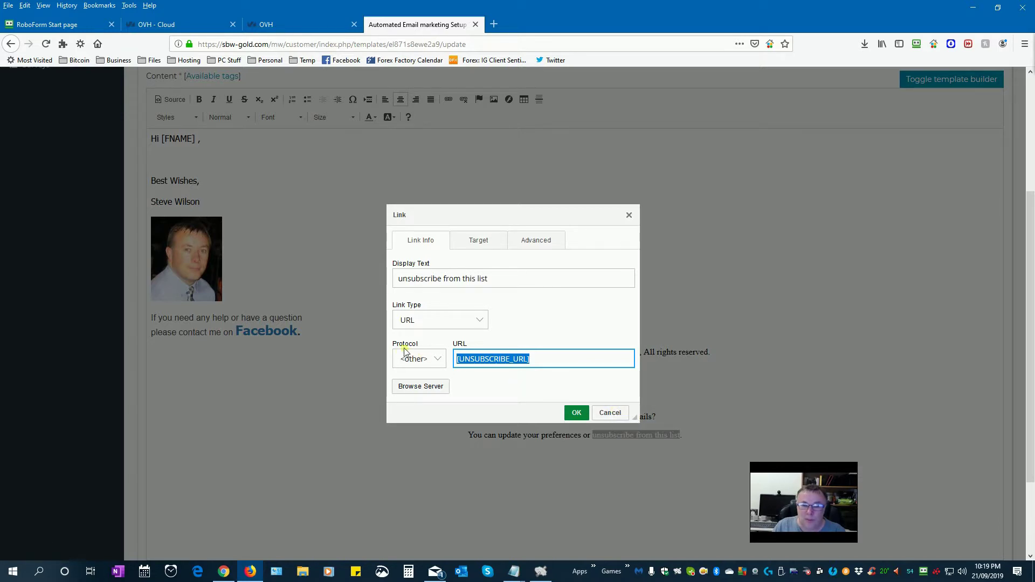
left_click(610, 412)
left_click(580, 458)
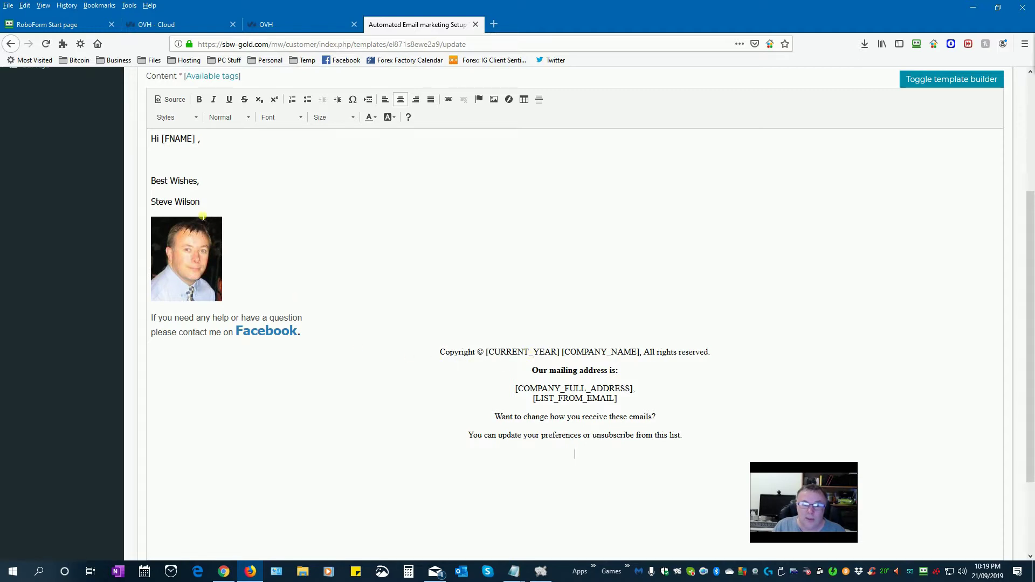
left_click_drag(211, 187, 151, 182)
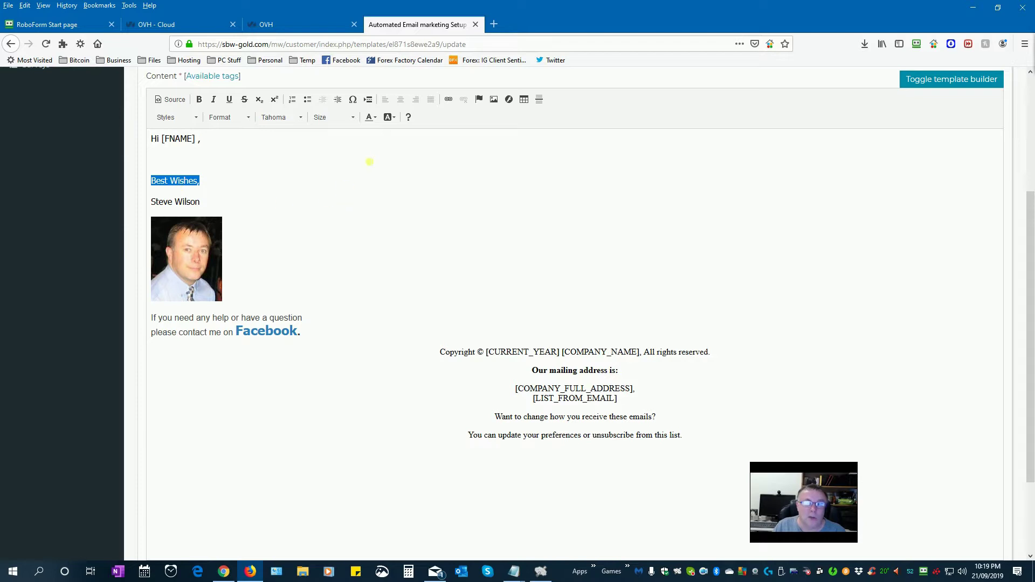
left_click(449, 100)
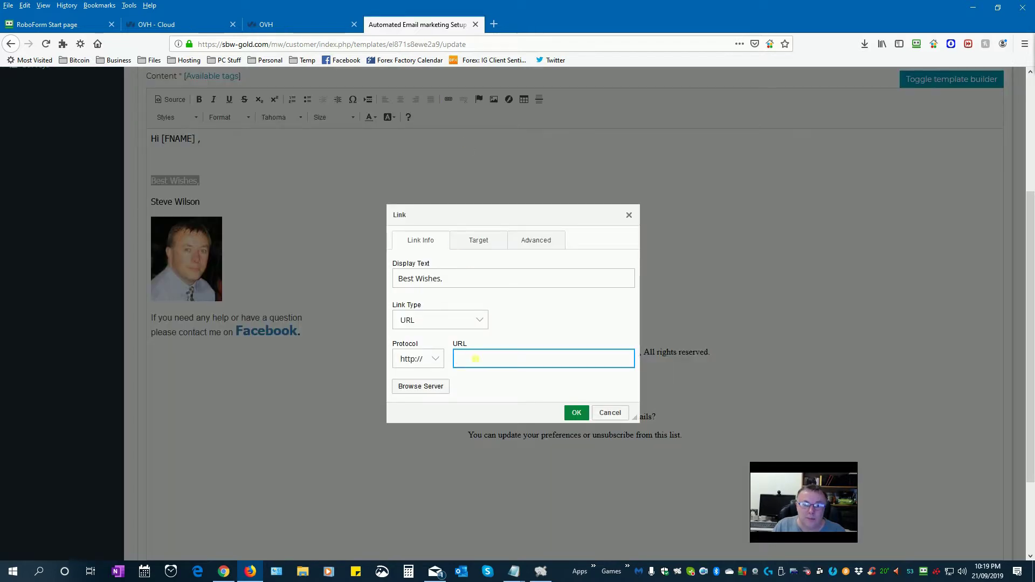
right_click(476, 360)
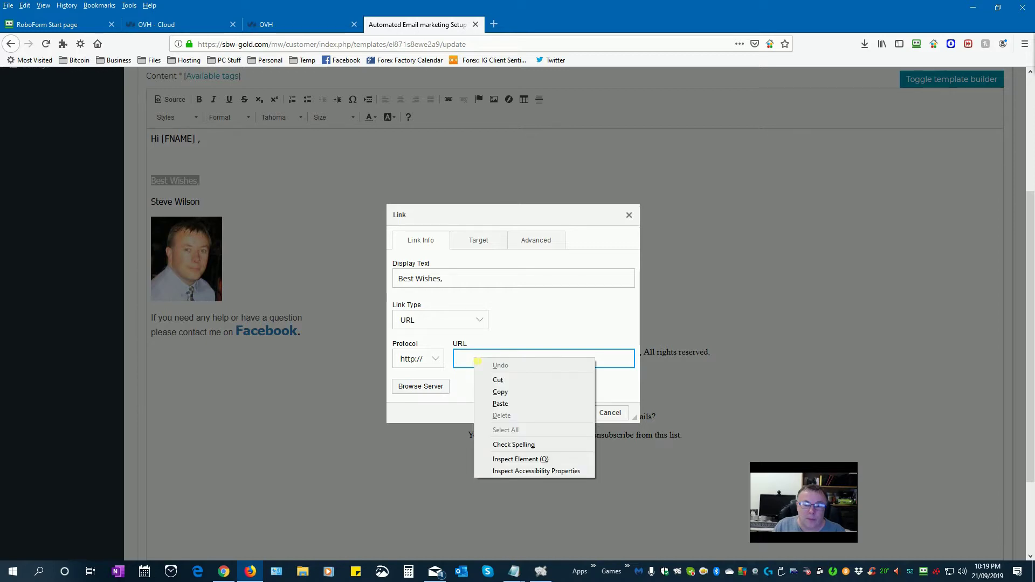
key("Escape")
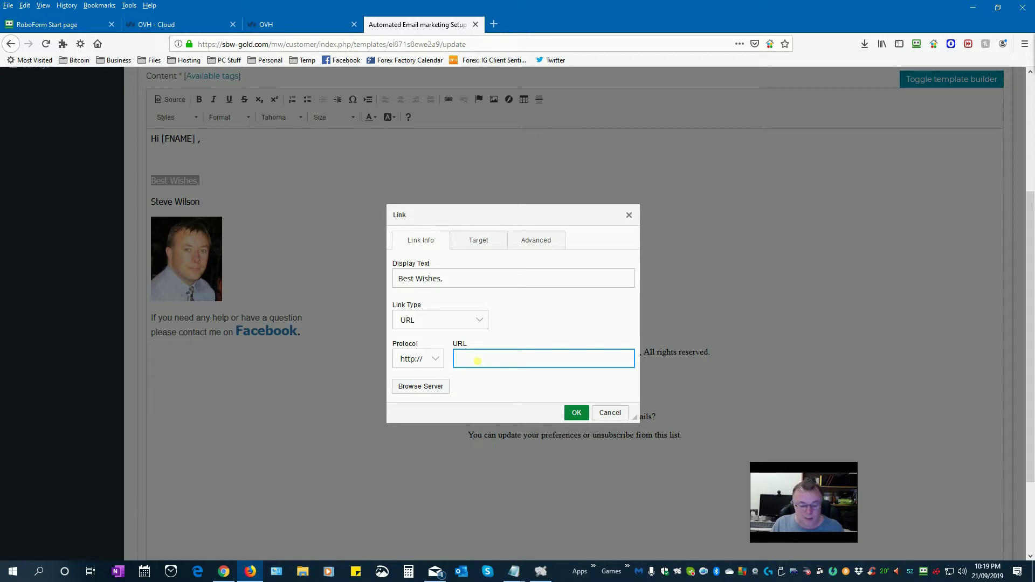
type("www.sbw")
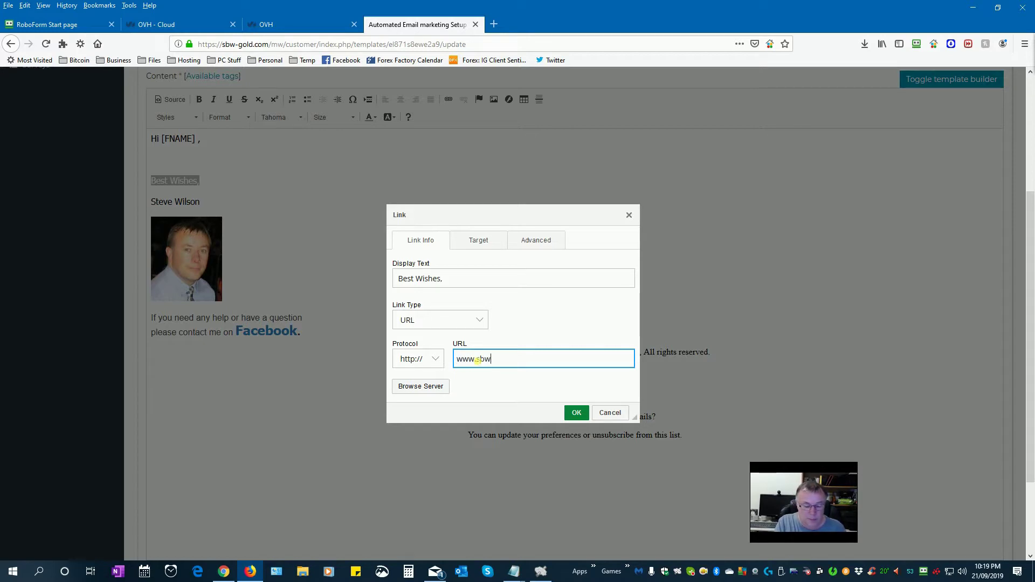
type(".com")
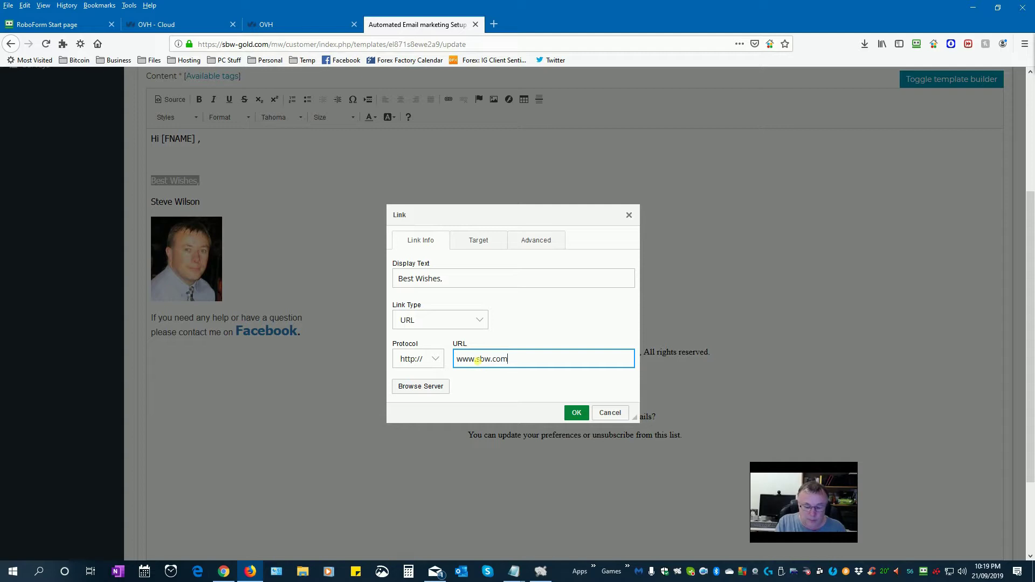
type(".au")
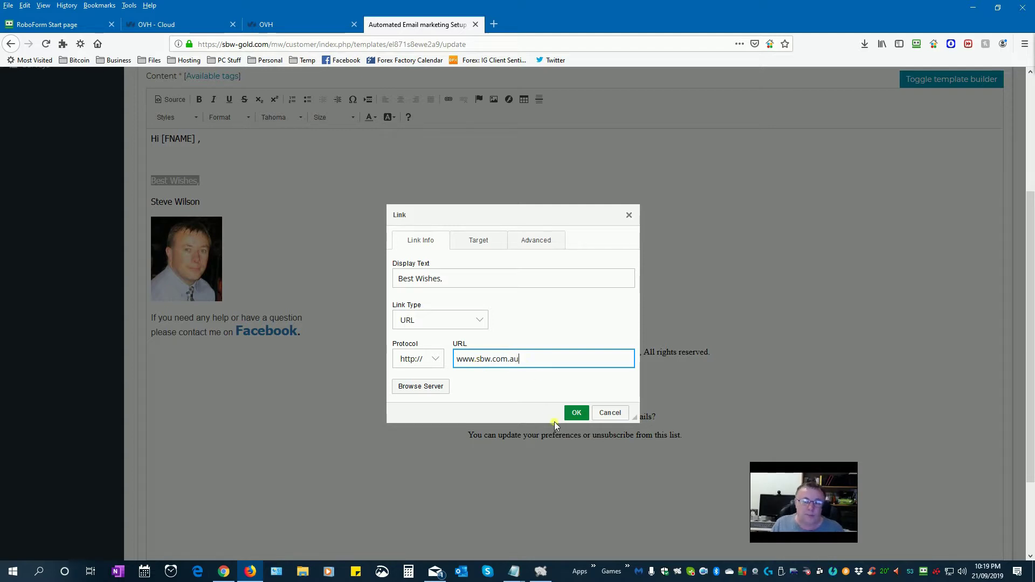
left_click(575, 414)
key("Right")
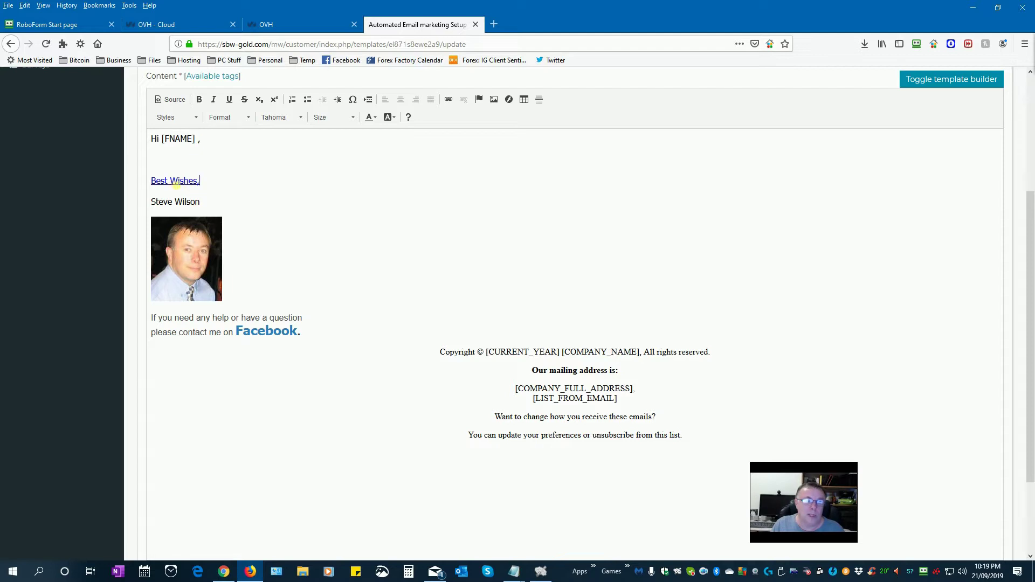
double_click(176, 182)
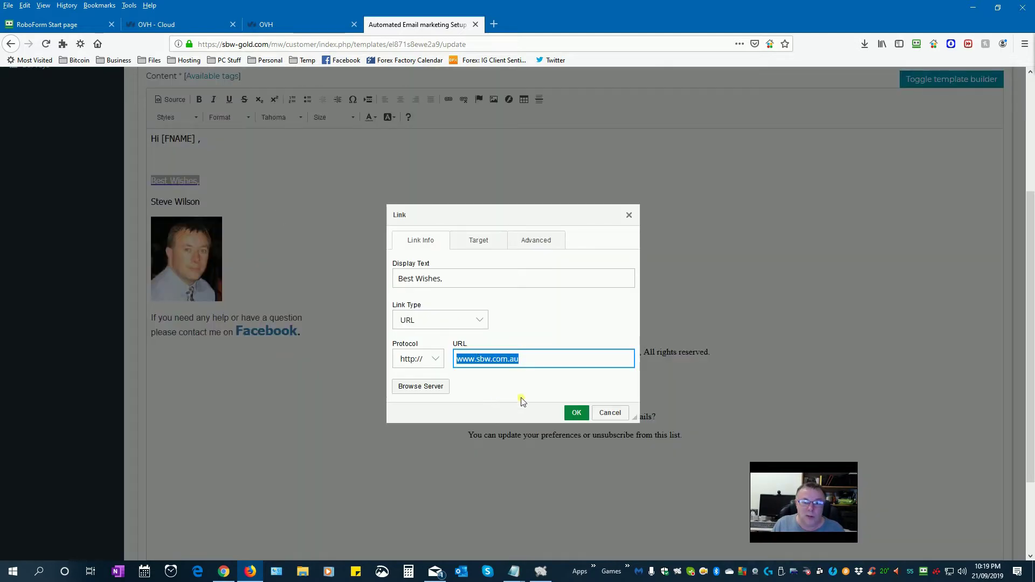
left_click(605, 411)
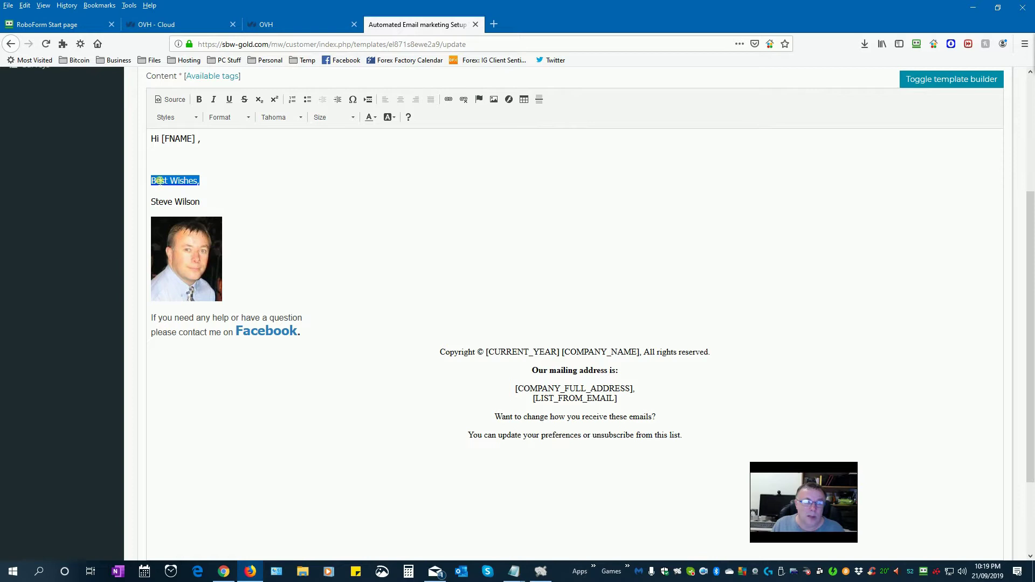
left_click(465, 101)
left_click(262, 178)
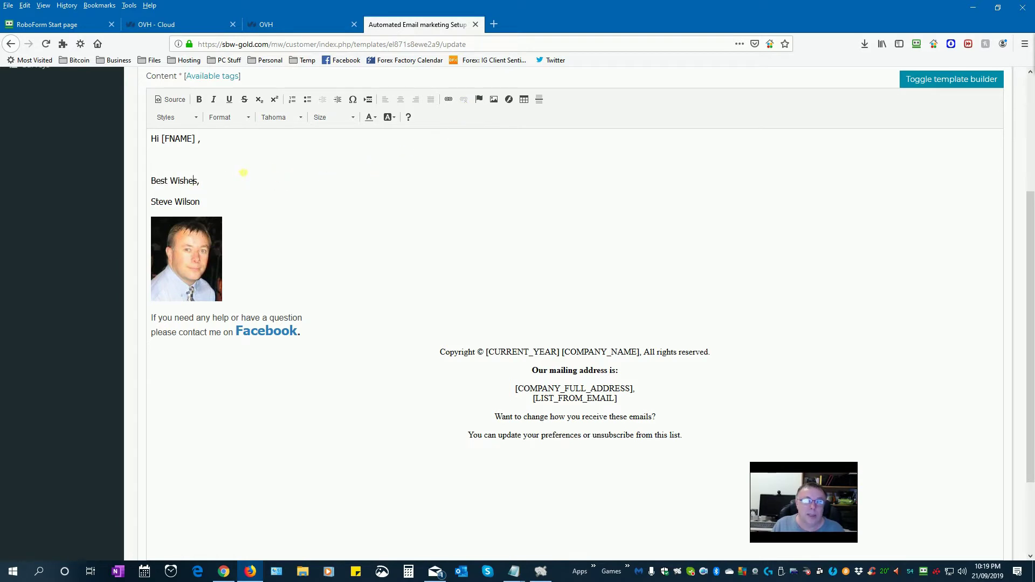
scroll(742, 340, "down", 2)
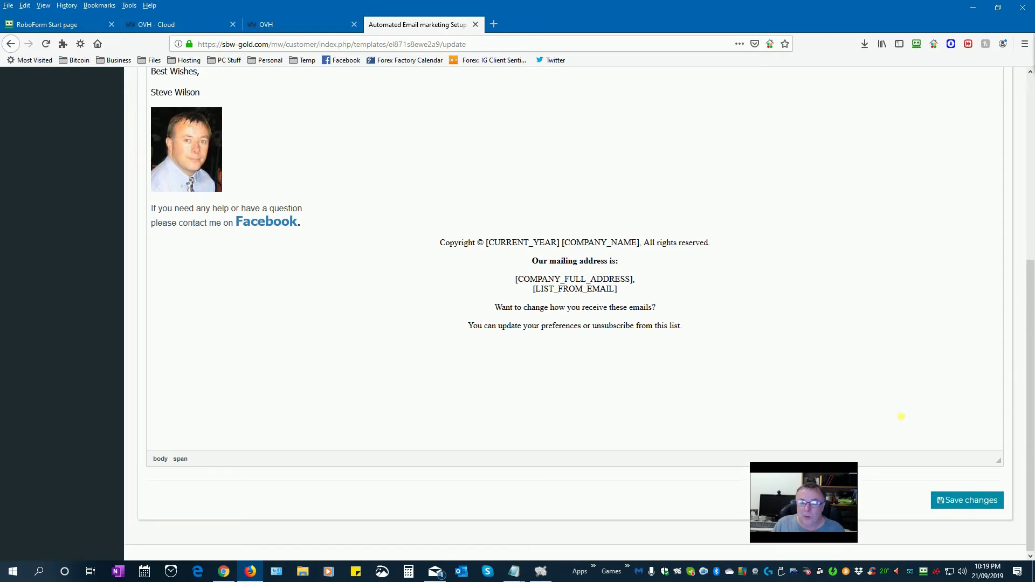
scroll(900, 414, "up", 5)
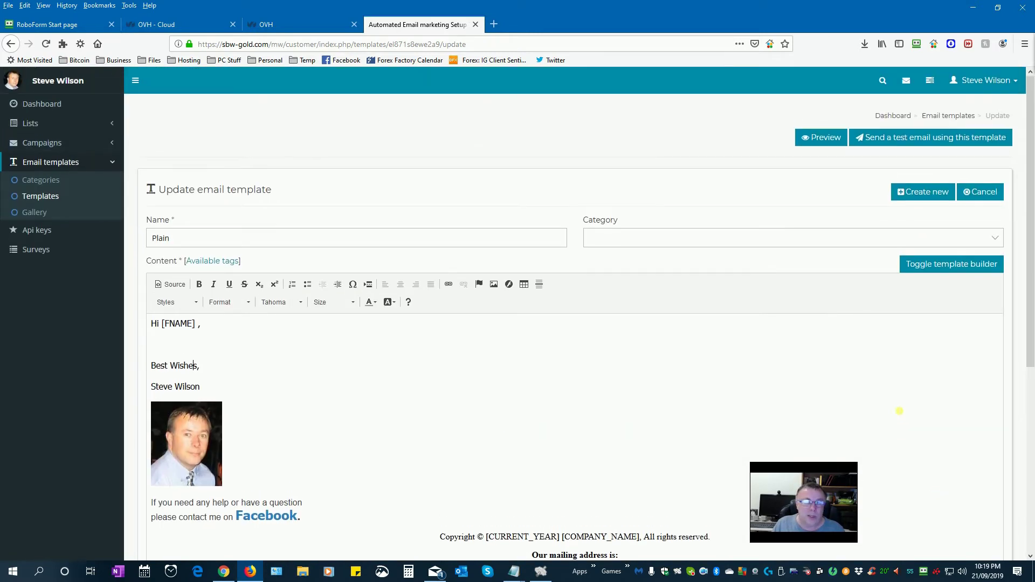
Go to Regular campaigns and open the Warm #1 campaign's overview.
left_click(46, 143)
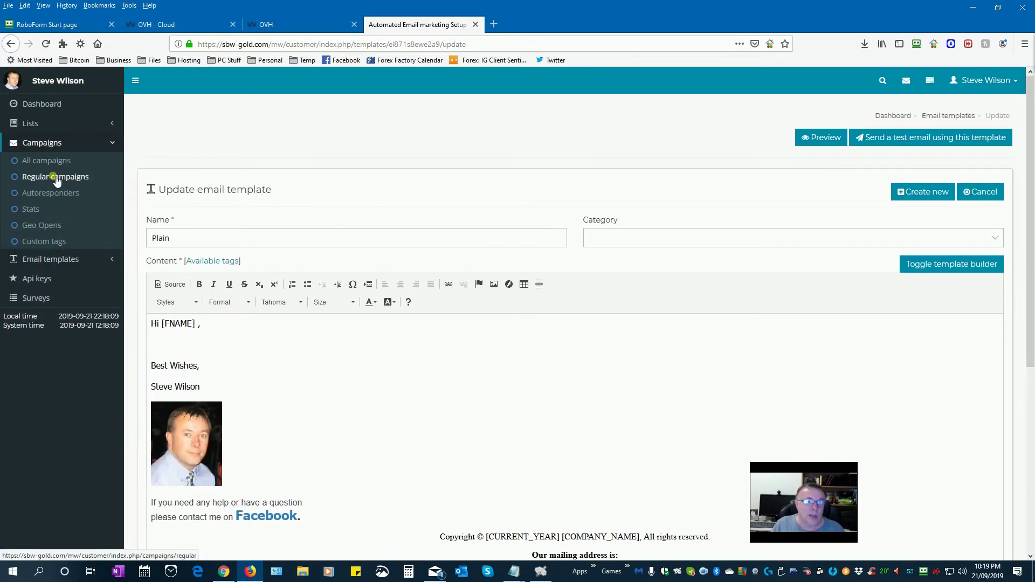
left_click(56, 179)
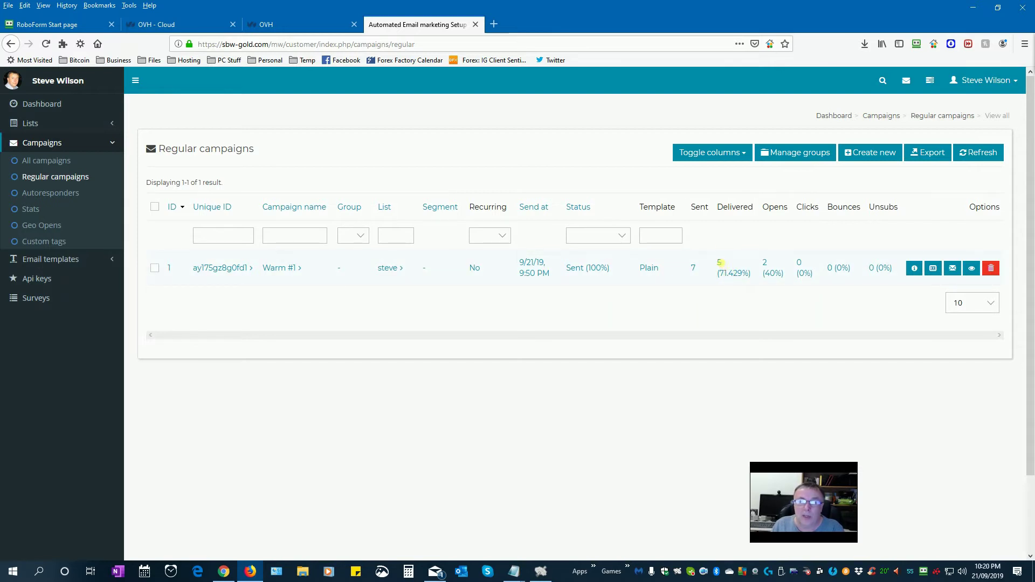
left_click(915, 269)
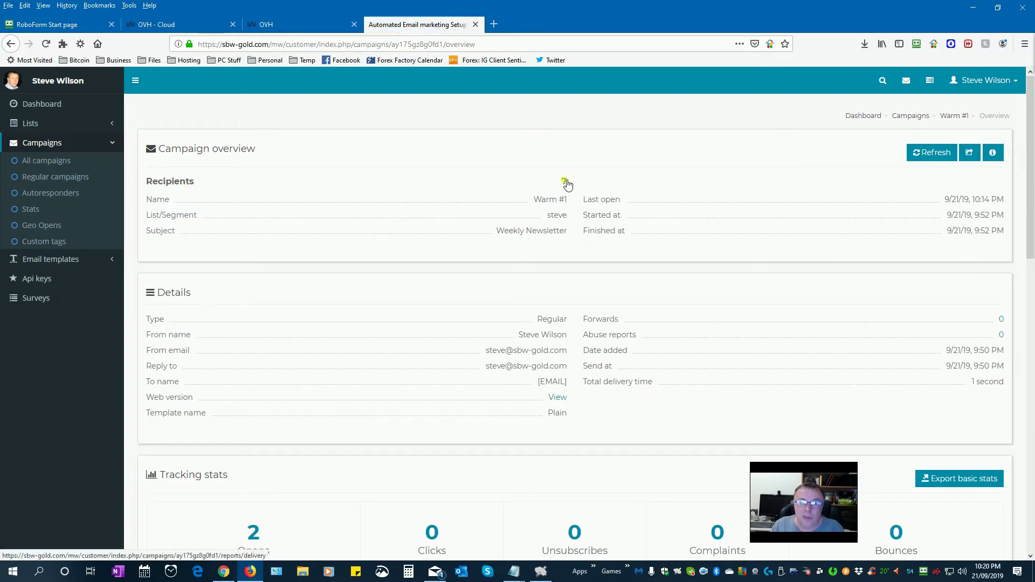
Open the 7-recipient delivery report and examine the two GIVEUP rows with sbw-gold.com connection errors.
left_click(564, 182)
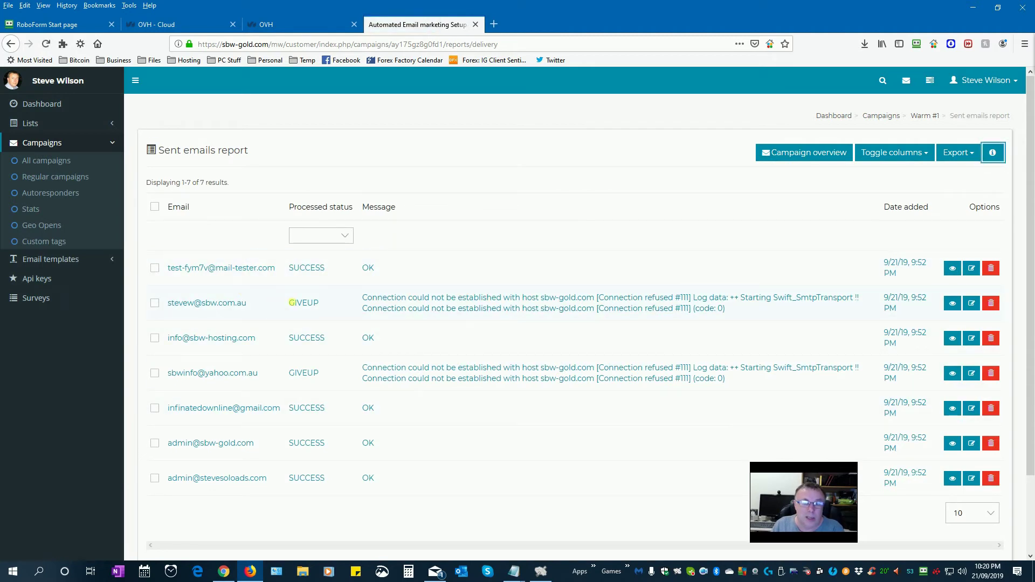
left_click_drag(264, 307, 170, 304)
left_click(365, 294)
left_click_drag(543, 302, 582, 306)
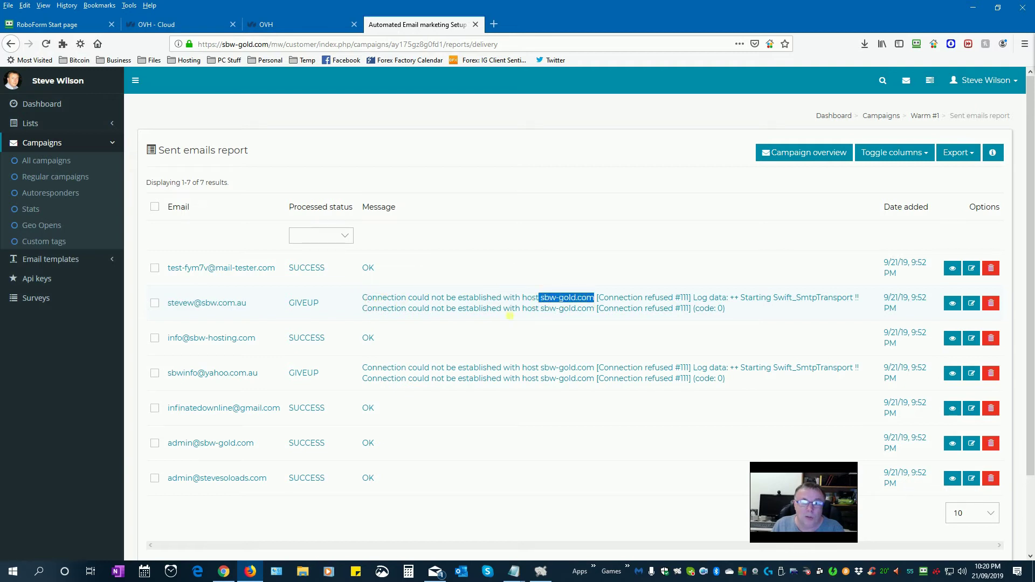
left_click(634, 308)
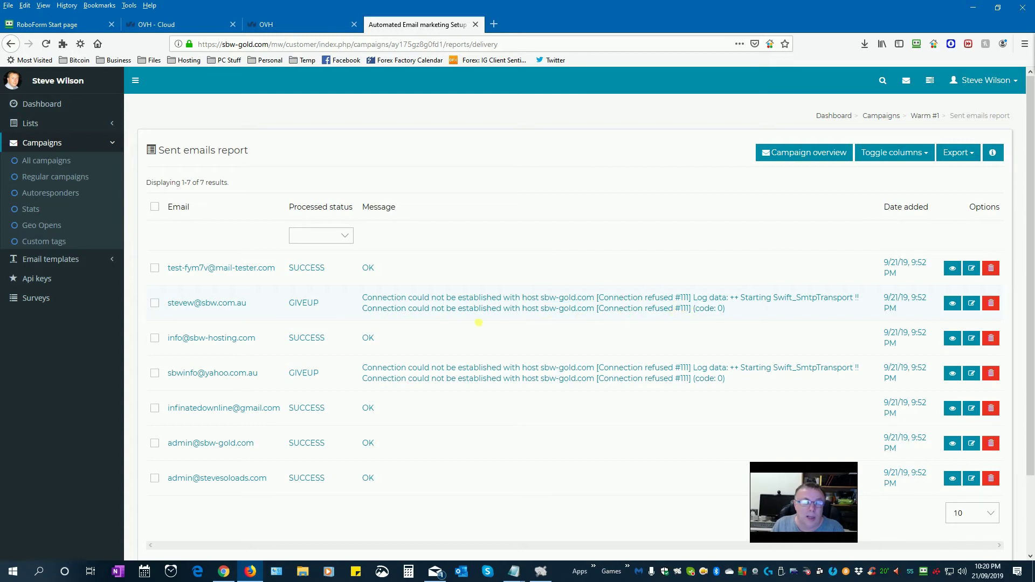
double_click(311, 306)
left_click(440, 357)
left_click_drag(264, 377, 168, 382)
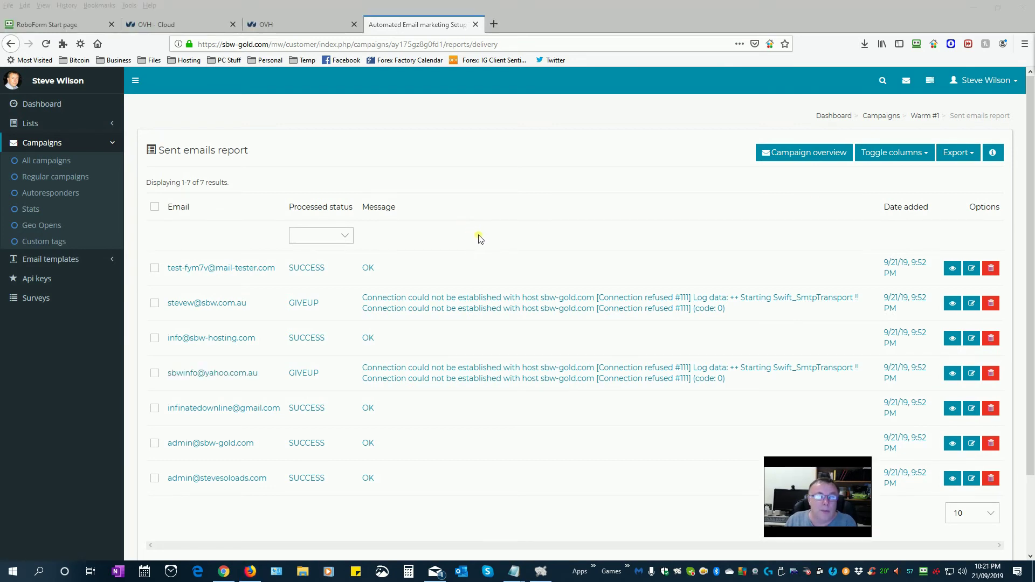
Return to the dashboard and review Warm #1's stats: 7 recipients, 40% opens, 0% bounces.
left_click(43, 105)
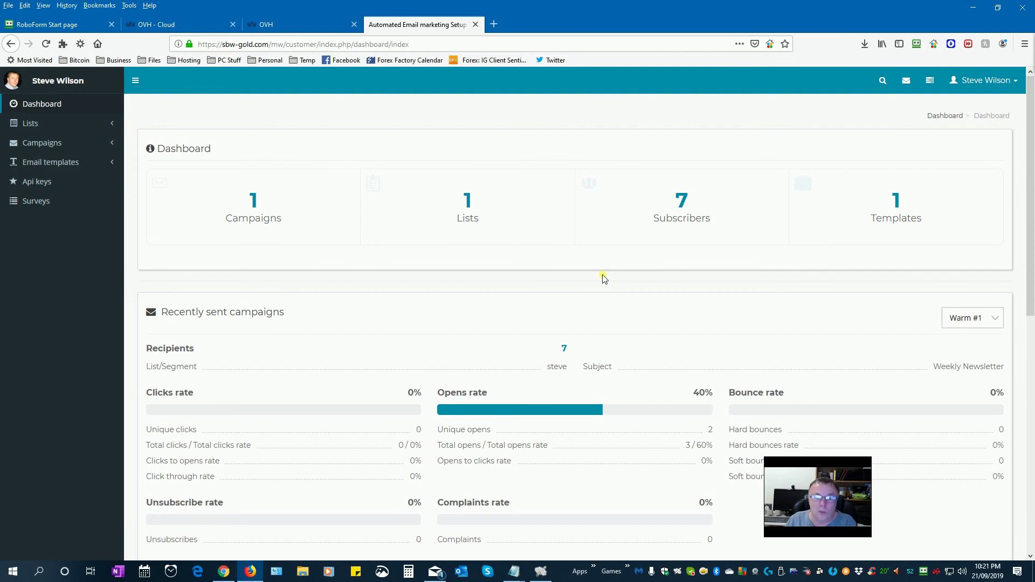
scroll(623, 295, "down", 3)
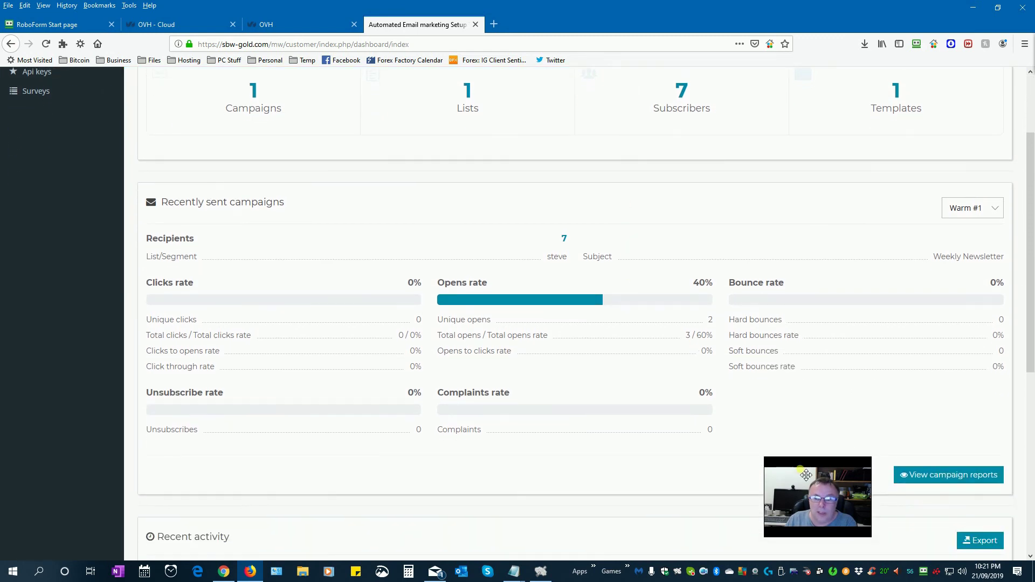
left_click_drag(812, 470, 936, 474)
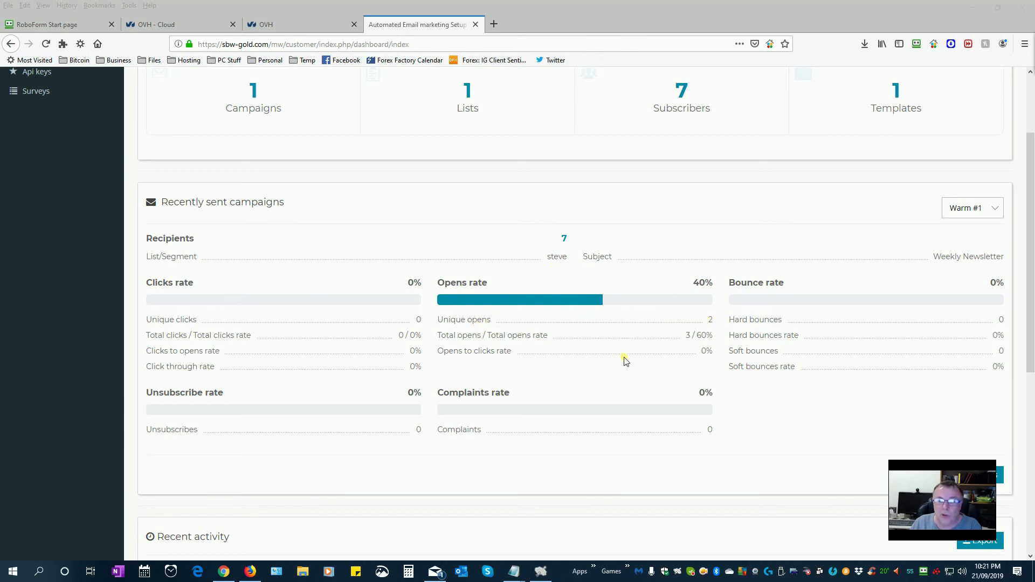
scroll(623, 360, "up", 3)
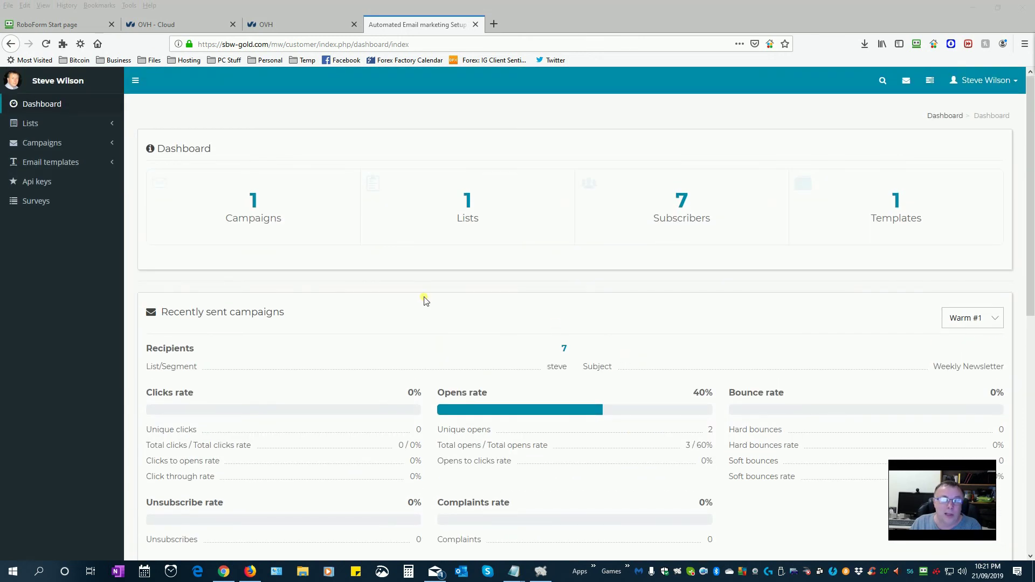